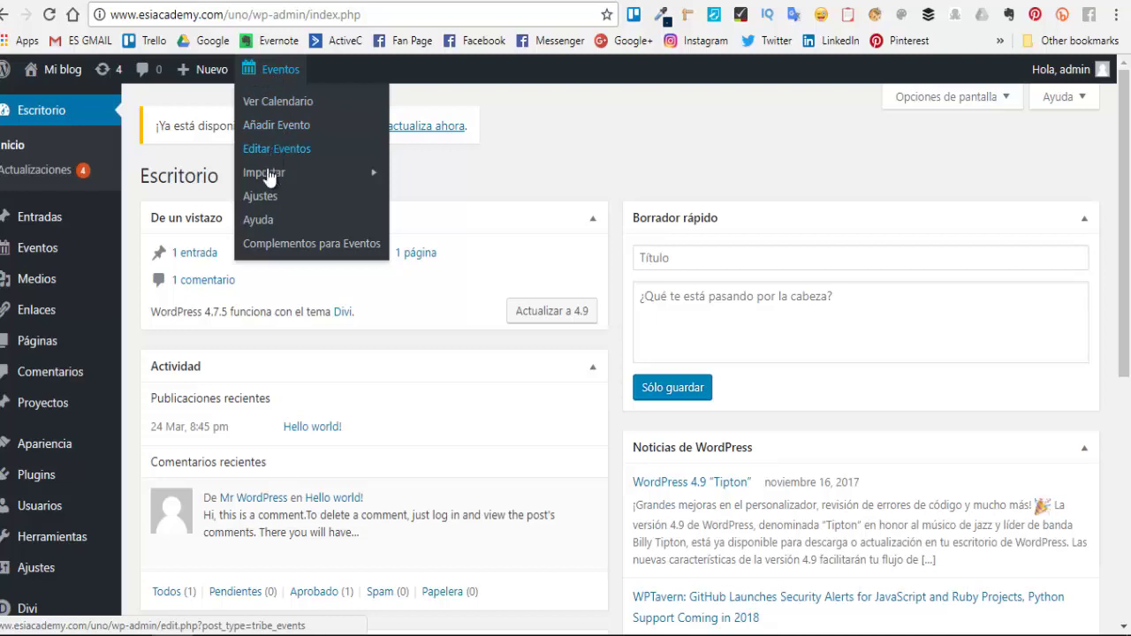
- Start a new event and title it 'Como Crecer tu lista en Facebook'
{"action": "left_click", "coordinate": [272, 125]}
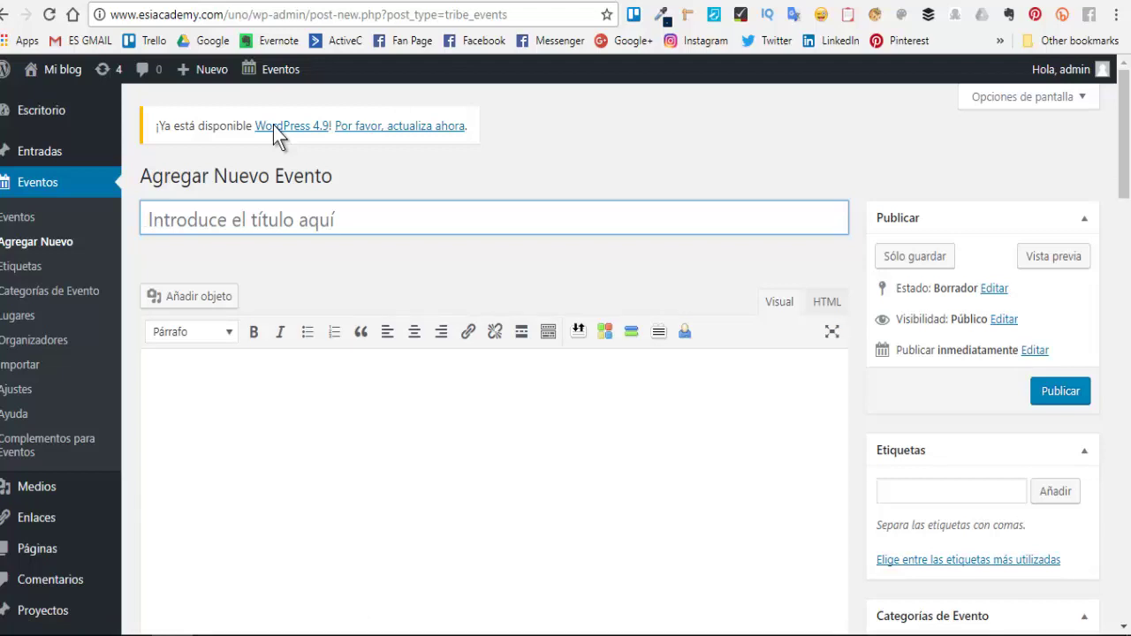
{"action": "left_click", "coordinate": [297, 215]}
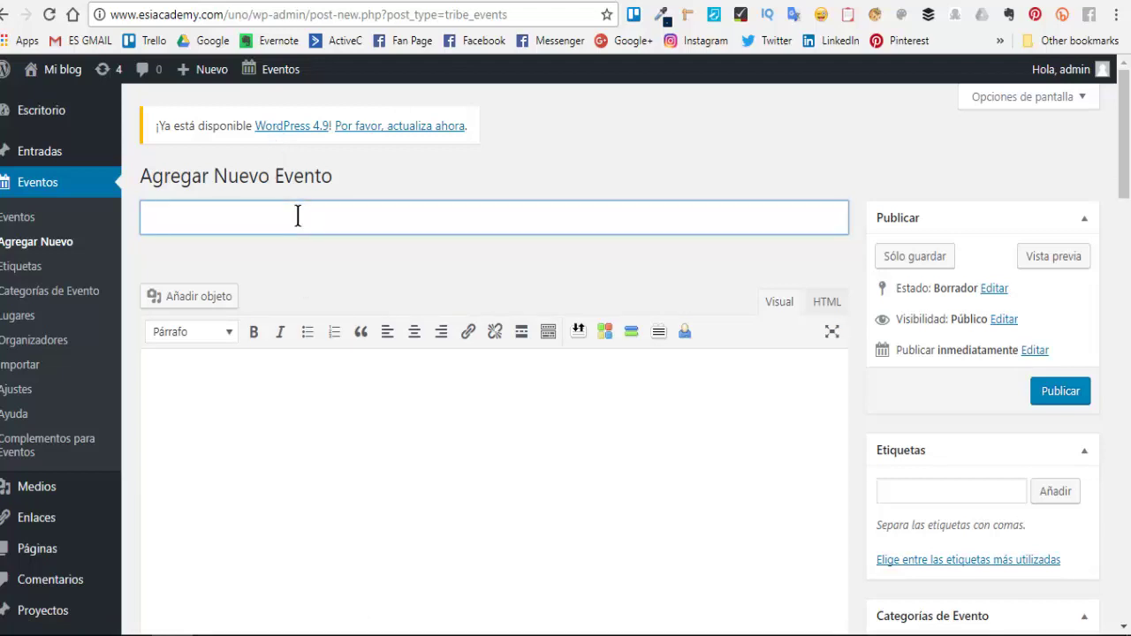
{"action": "type", "text": "Co"}
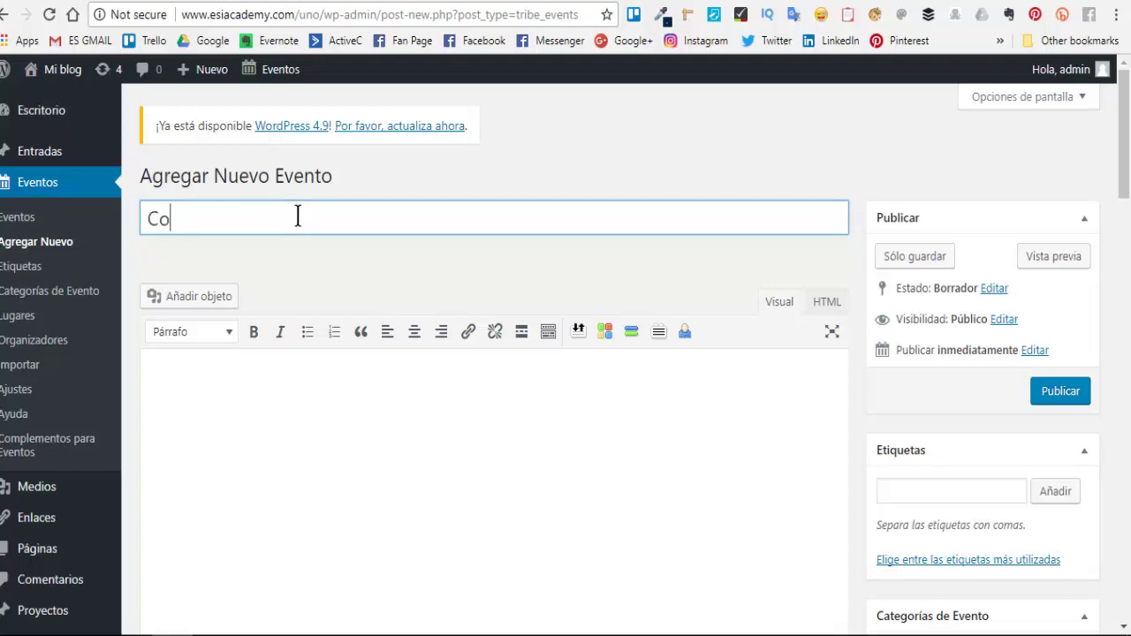
{"action": "type", "text": "mo Crecer s"}
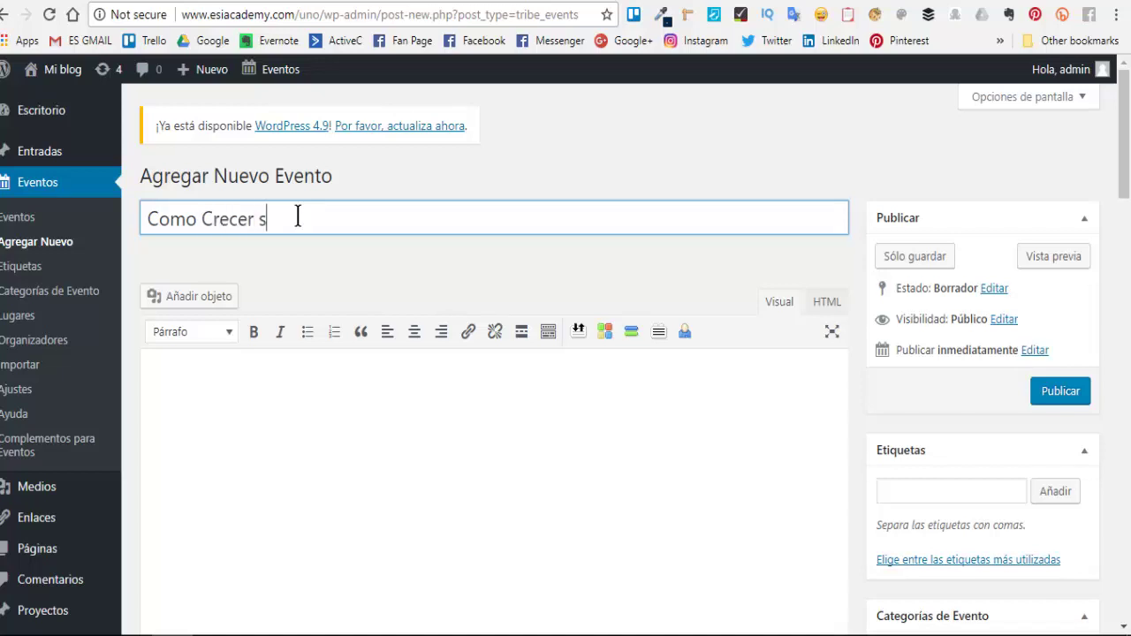
{"action": "type", "text": "u"}
{"action": "key", "text": "BackSpace"}
{"action": "key", "text": "BackSpace"}
{"action": "type", "text": "tu lista"}
{"action": "type", "text": " con"}
{"action": "key", "text": "BackSpace"}
{"action": "key", "text": "BackSpace"}
{"action": "key", "text": "BackSpace"}
{"action": "type", "text": "en Fac"}
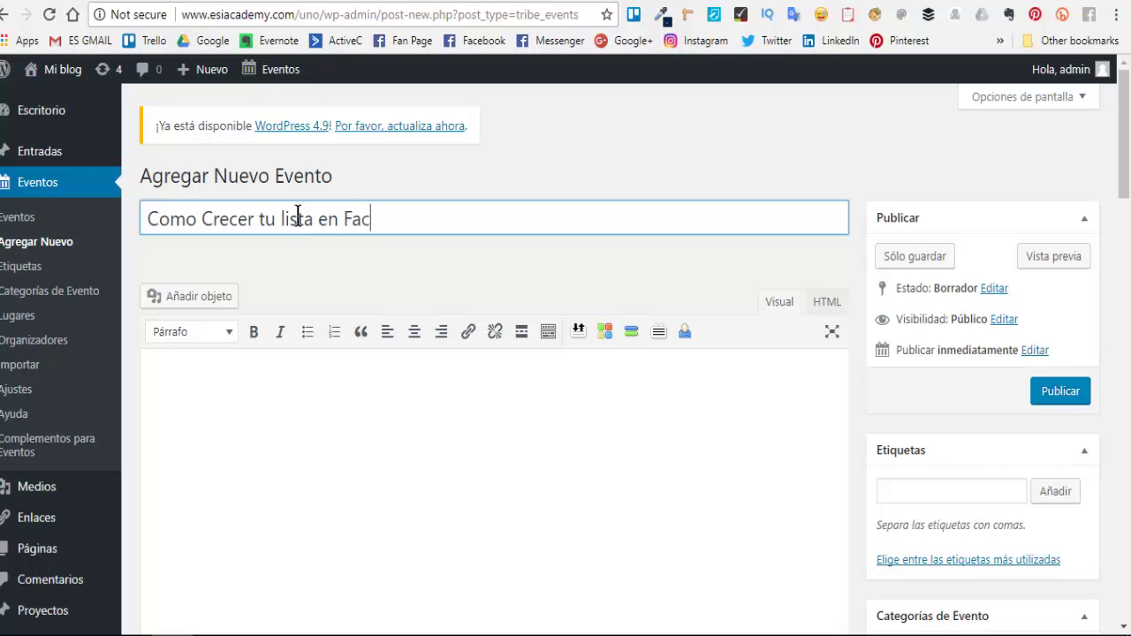
{"action": "type", "text": "ebook"}
- Place the cursor in the event description editor
{"action": "scroll", "coordinate": [454, 412], "scroll_direction": "down", "scroll_amount": 2}
{"action": "scroll", "coordinate": [454, 412], "scroll_direction": "up", "scroll_amount": 1}
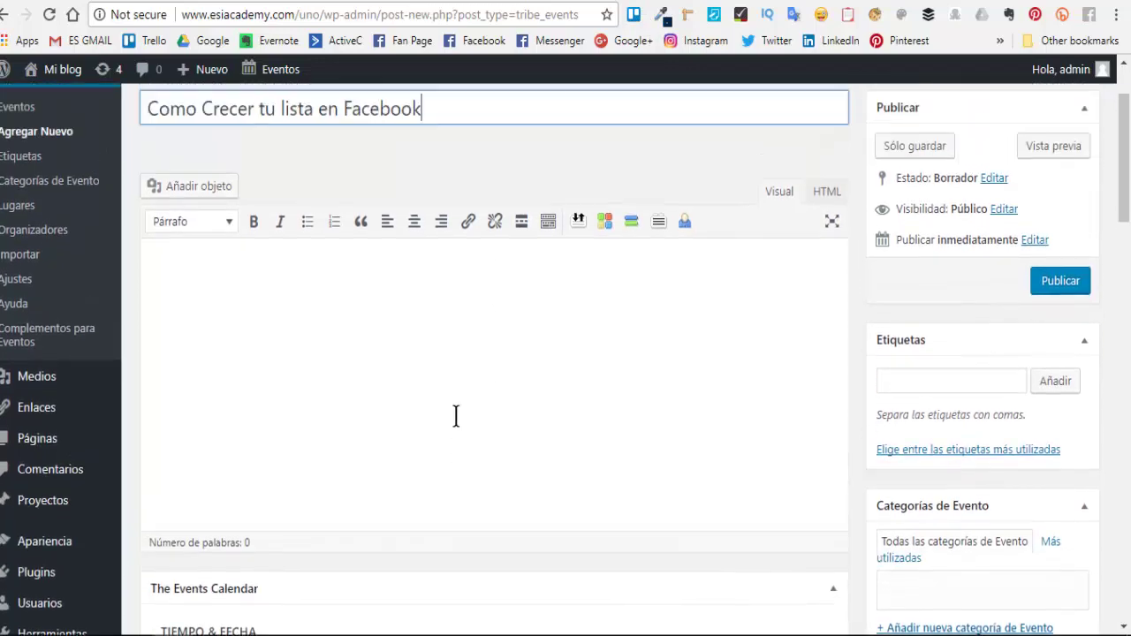
{"action": "left_click", "coordinate": [450, 377]}
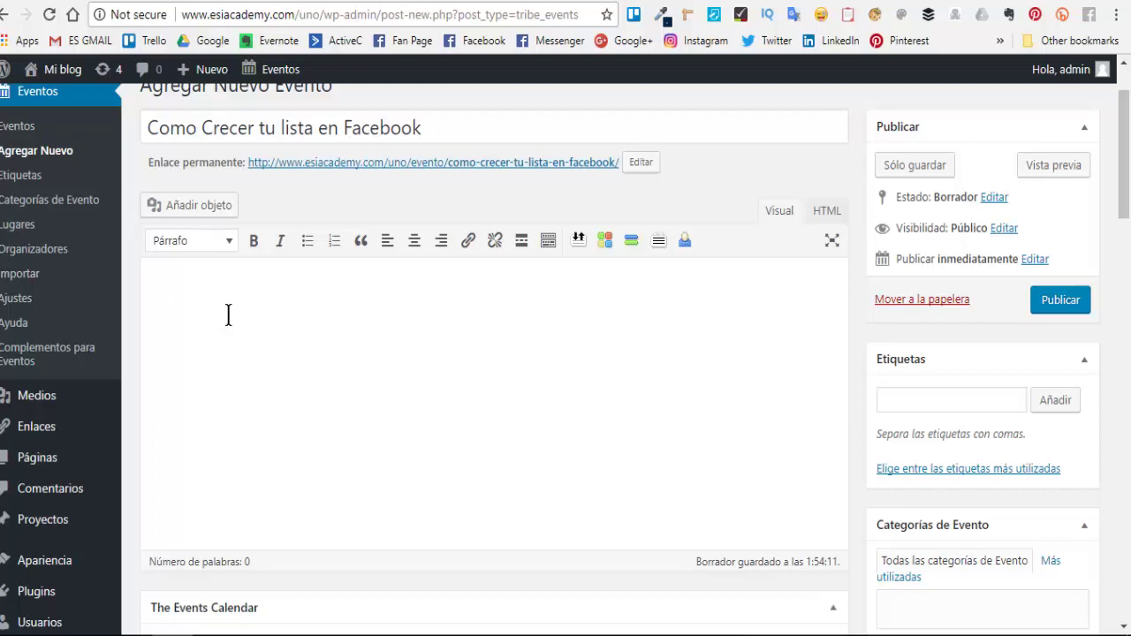
- Write the description 'en este wwebinar aprenderas 5 estragetias para captar suscriptores y crecer tu lista'
{"action": "type", "text": "LO"}
{"action": "key", "text": "BackSpace"}
{"action": "key", "text": "BackSpace"}
{"action": "type", "text": "en este wwebinar aprenderas 5 "}
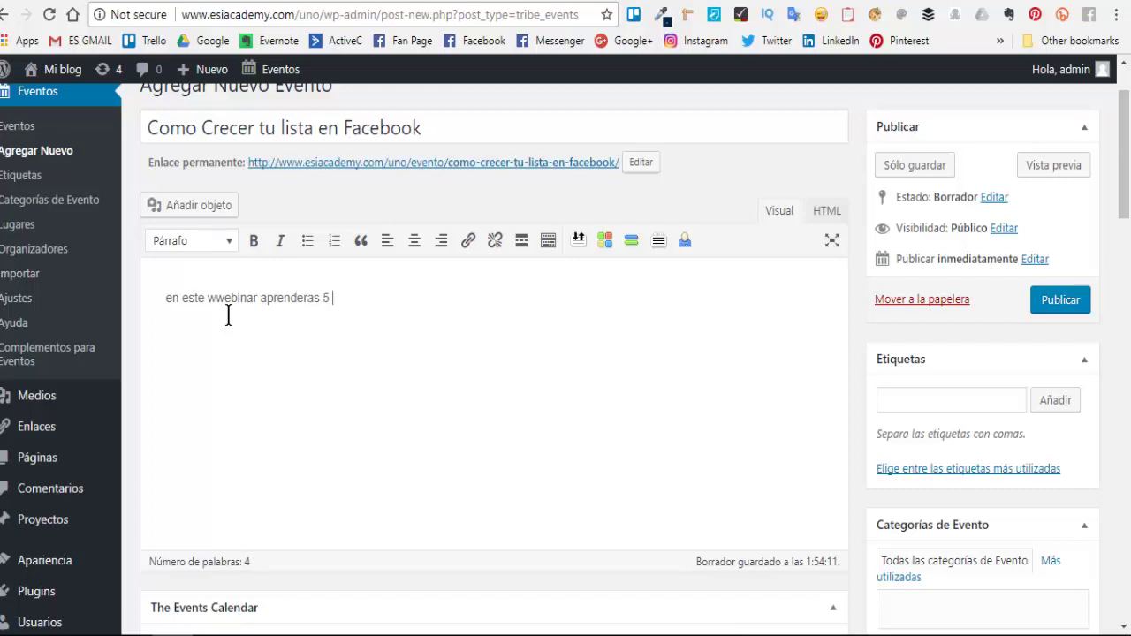
{"action": "type", "text": "estragetias para capt"}
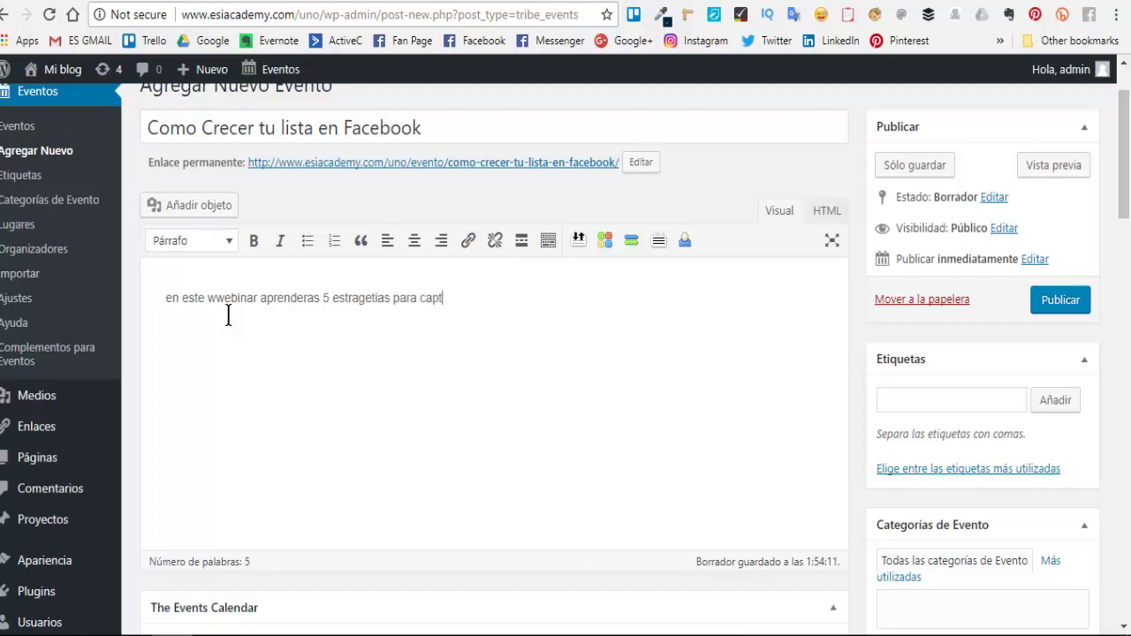
{"action": "type", "text": "ar suscri"}
{"action": "type", "text": "ptr"}
{"action": "type", "text": "ores y cre"}
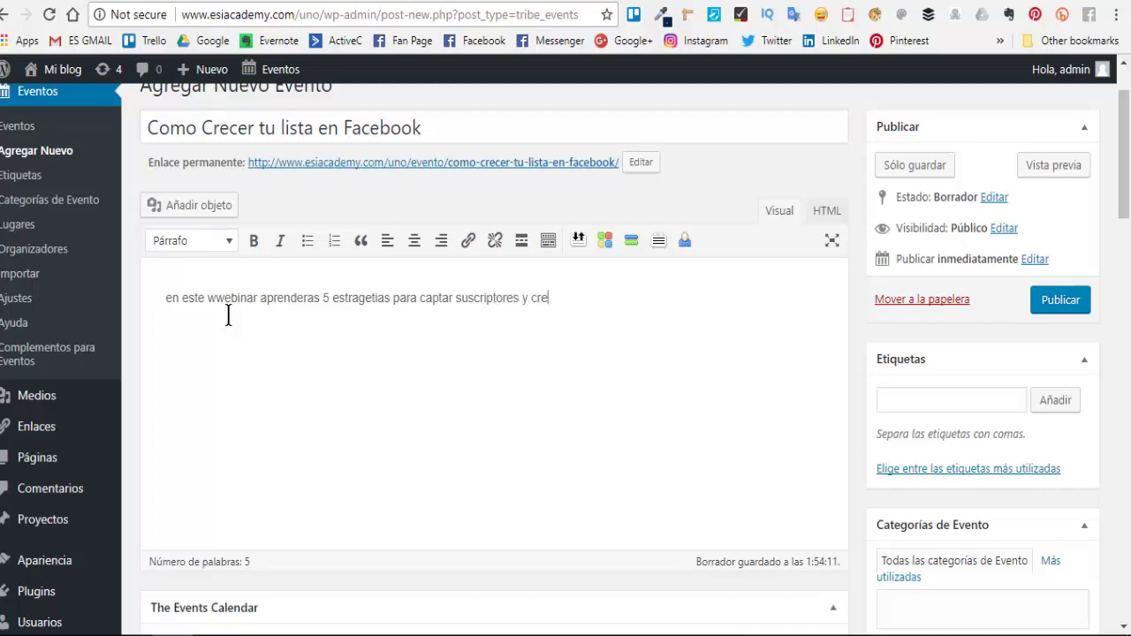
{"action": "type", "text": "cer tu lista"}
- Scroll down to the Tiempo & Fecha settings in The Events Calendar box
{"action": "scroll", "coordinate": [477, 403], "scroll_direction": "down", "scroll_amount": 1}
{"action": "scroll", "coordinate": [476, 409], "scroll_direction": "down", "scroll_amount": 2}
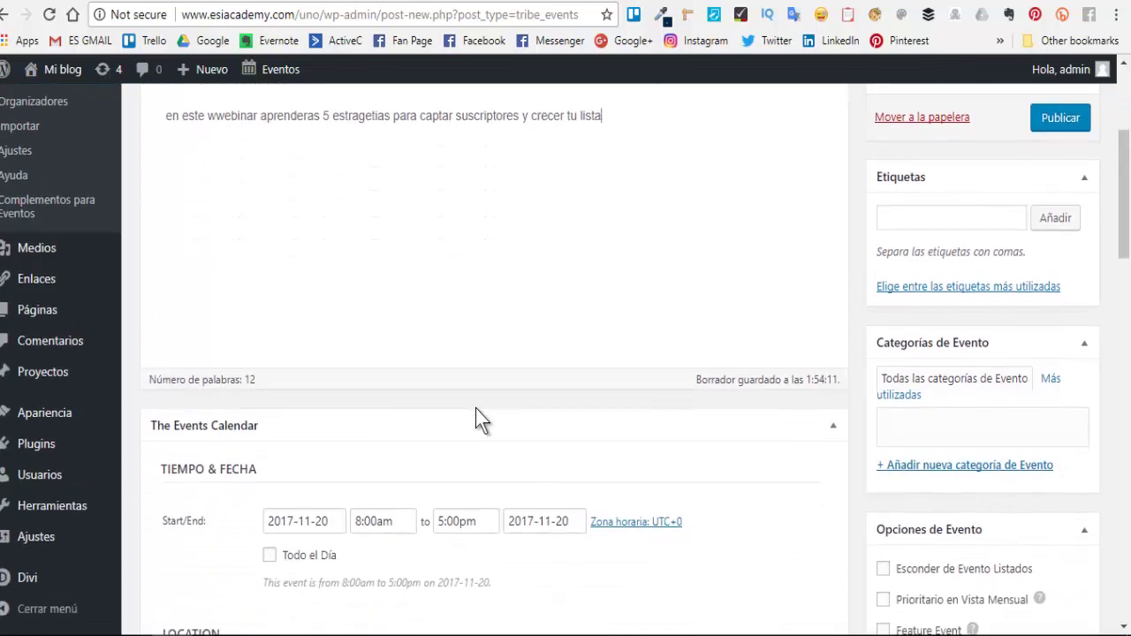
{"action": "scroll", "coordinate": [474, 404], "scroll_direction": "up", "scroll_amount": 3}
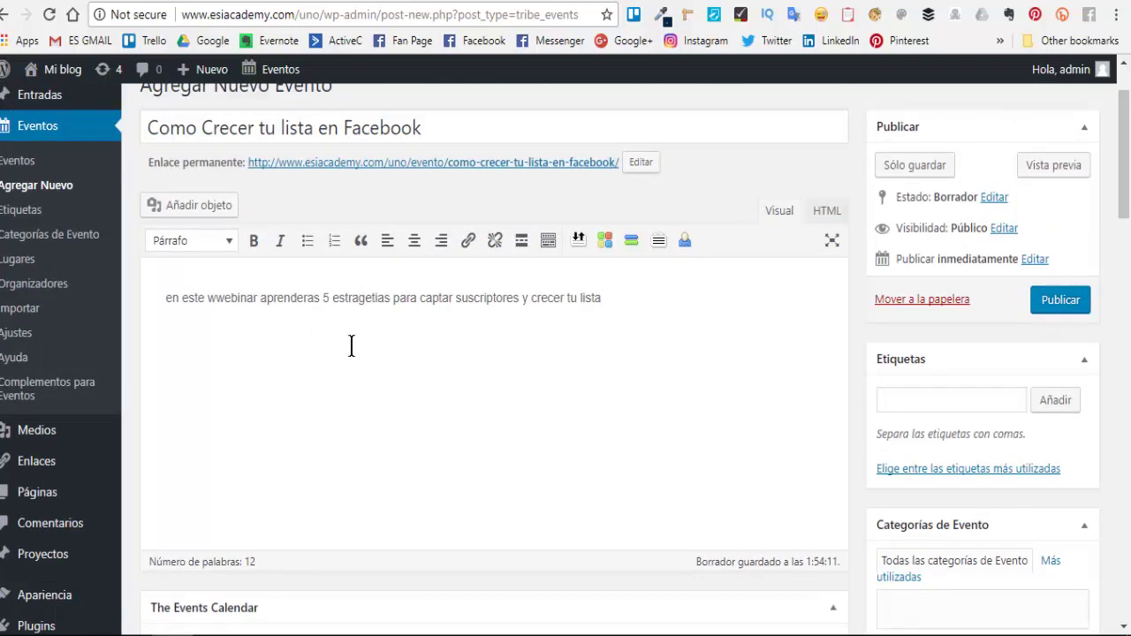
{"action": "scroll", "coordinate": [430, 391], "scroll_direction": "up", "scroll_amount": 2}
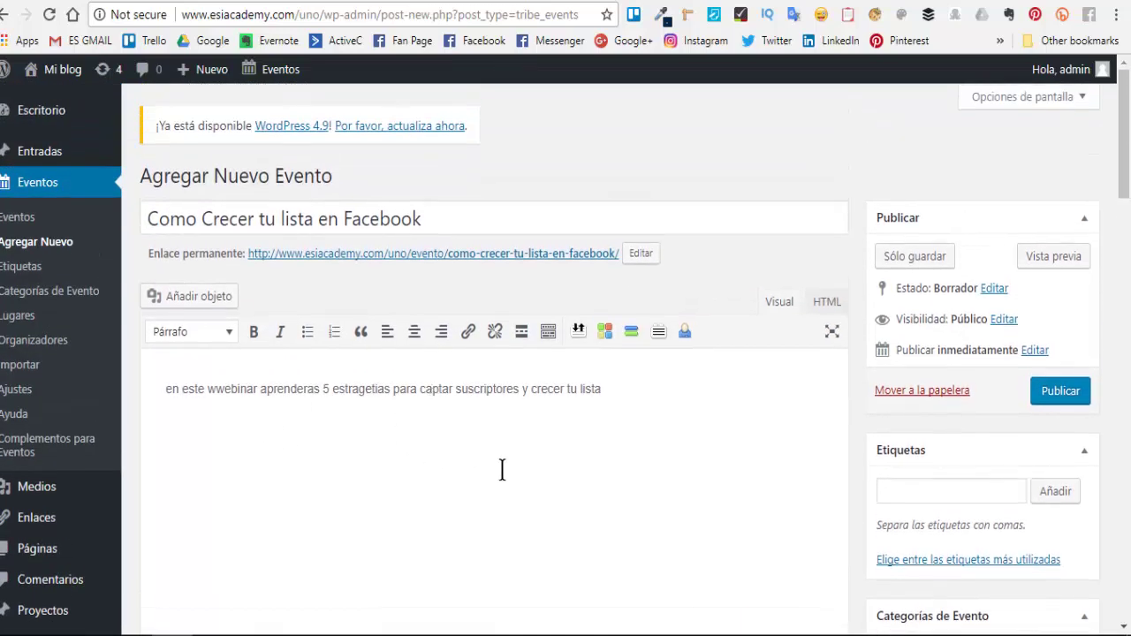
{"action": "scroll", "coordinate": [505, 471], "scroll_direction": "down", "scroll_amount": 1}
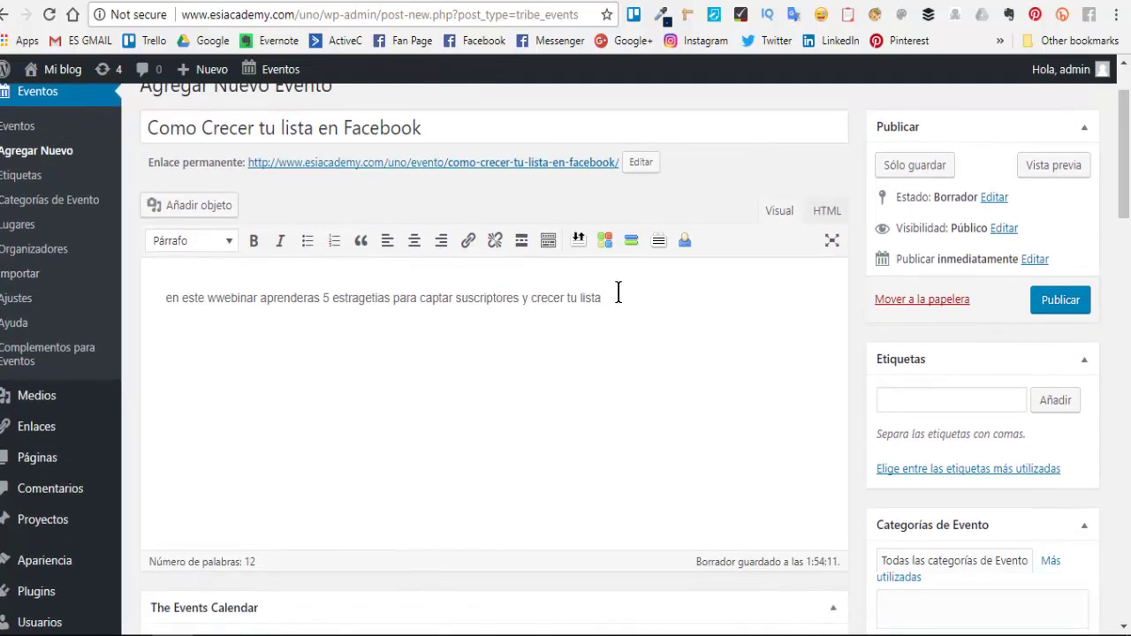
{"action": "scroll", "coordinate": [371, 367], "scroll_direction": "up", "scroll_amount": 2}
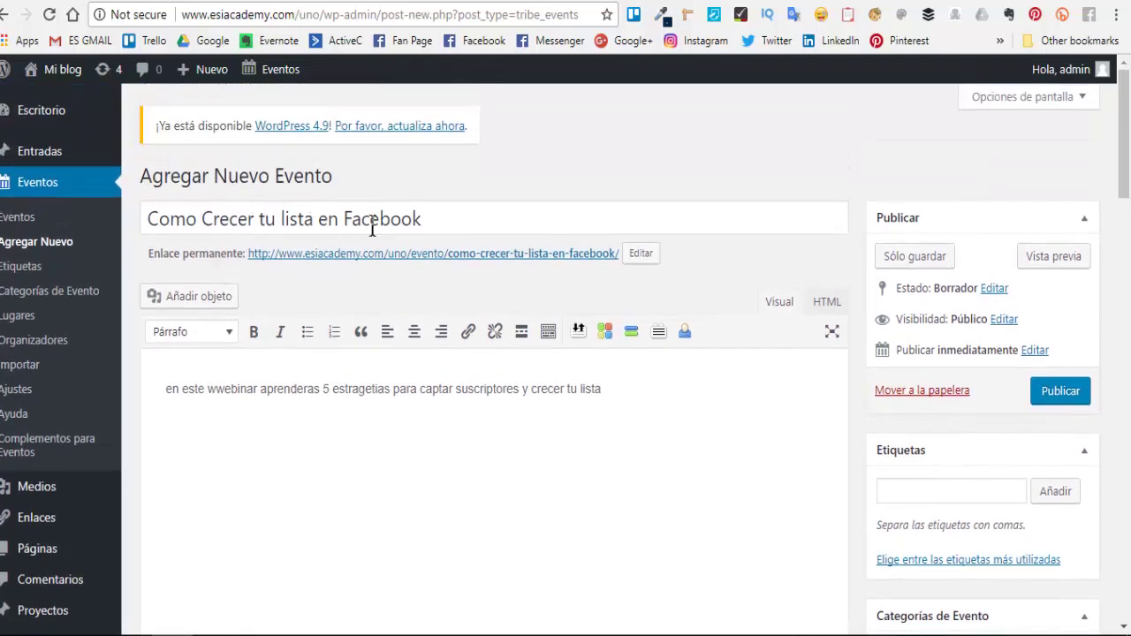
{"action": "scroll", "coordinate": [661, 412], "scroll_direction": "down", "scroll_amount": 2}
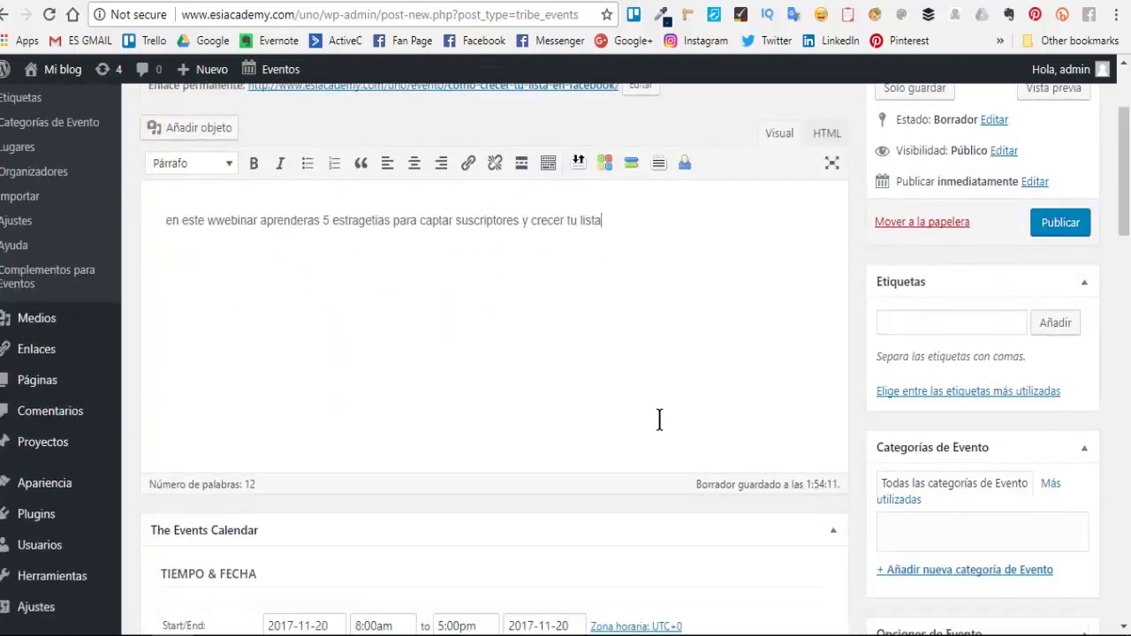
{"action": "scroll", "coordinate": [422, 364], "scroll_direction": "down", "scroll_amount": 3}
{"action": "scroll", "coordinate": [407, 318], "scroll_direction": "up", "scroll_amount": 3}
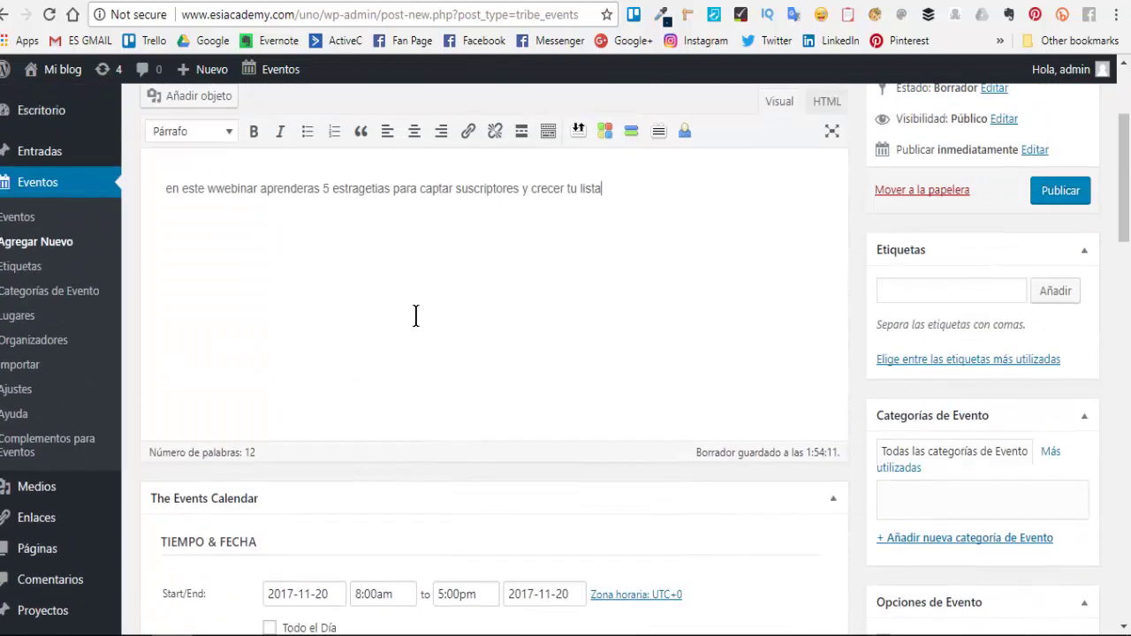
{"action": "scroll", "coordinate": [422, 354], "scroll_direction": "up", "scroll_amount": 1}
{"action": "scroll", "coordinate": [428, 378], "scroll_direction": "down", "scroll_amount": 5}
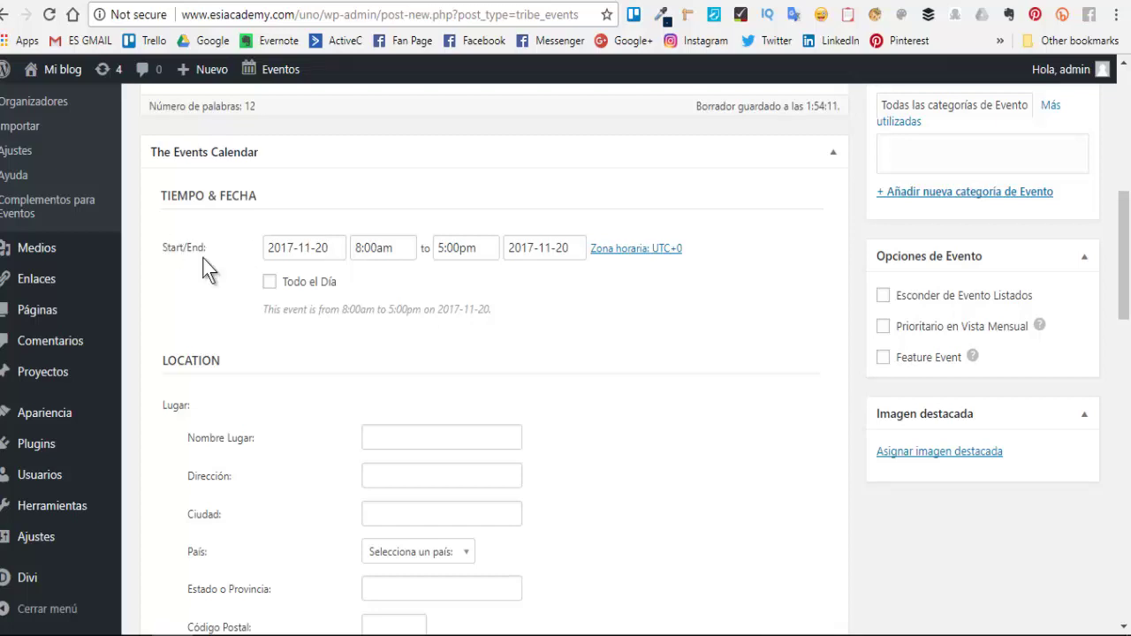
- Schedule the event for 24 November 2017, from 8:00pm to 9:00pm
{"action": "left_click", "coordinate": [317, 248]}
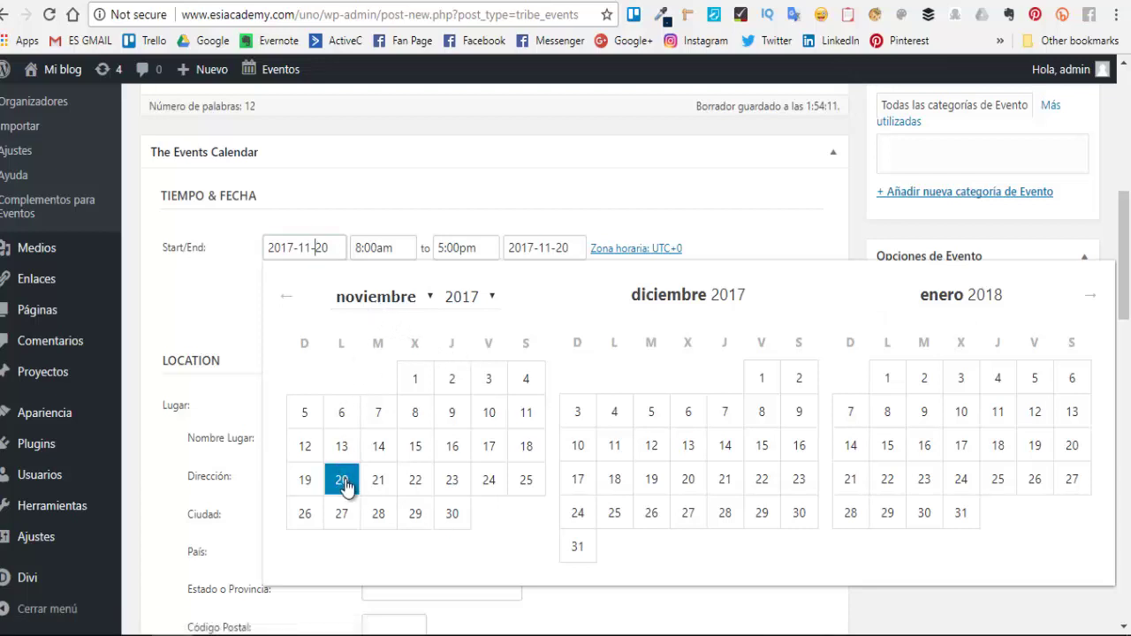
{"action": "left_click", "coordinate": [489, 480]}
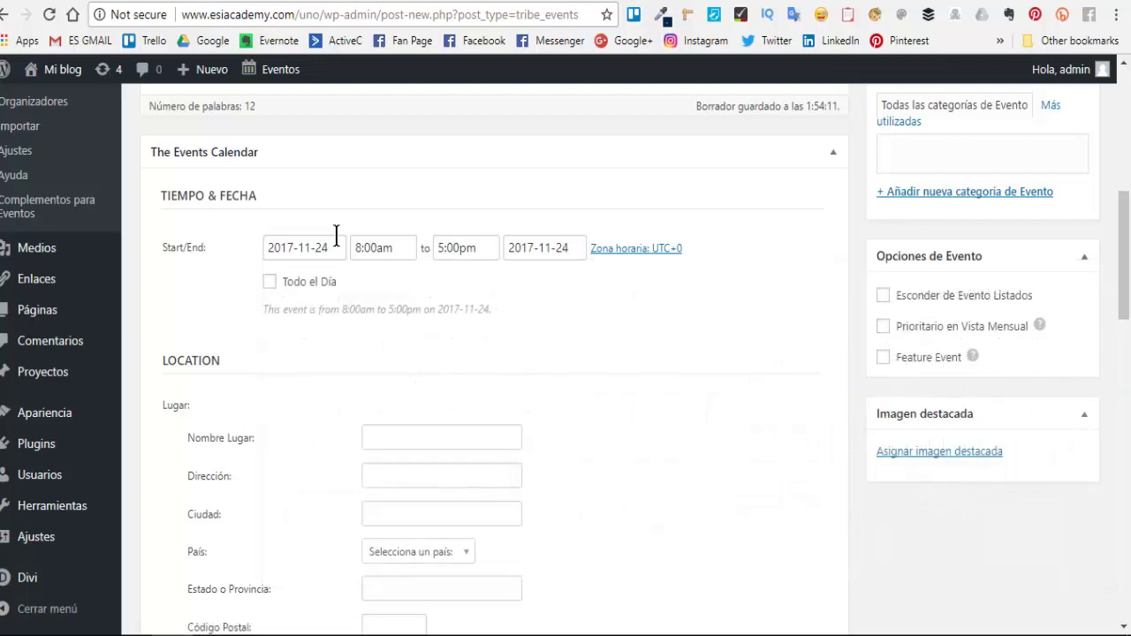
{"action": "left_click", "coordinate": [395, 248]}
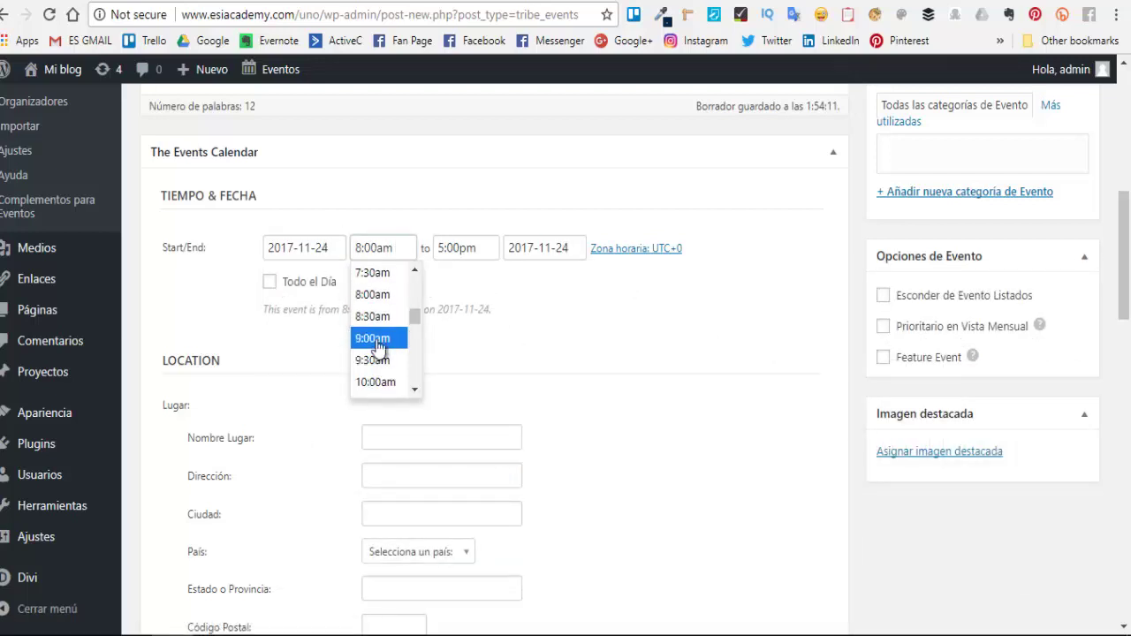
{"action": "scroll", "coordinate": [389, 358], "scroll_direction": "down", "scroll_amount": 4}
{"action": "scroll", "coordinate": [380, 351], "scroll_direction": "down", "scroll_amount": 6}
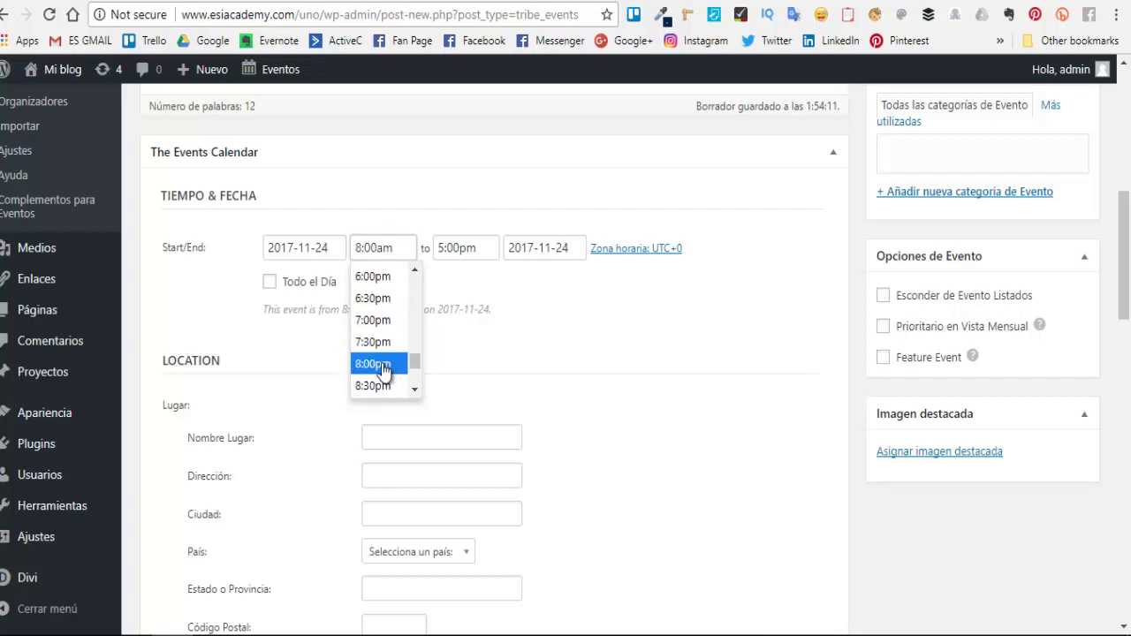
{"action": "left_click", "coordinate": [380, 364]}
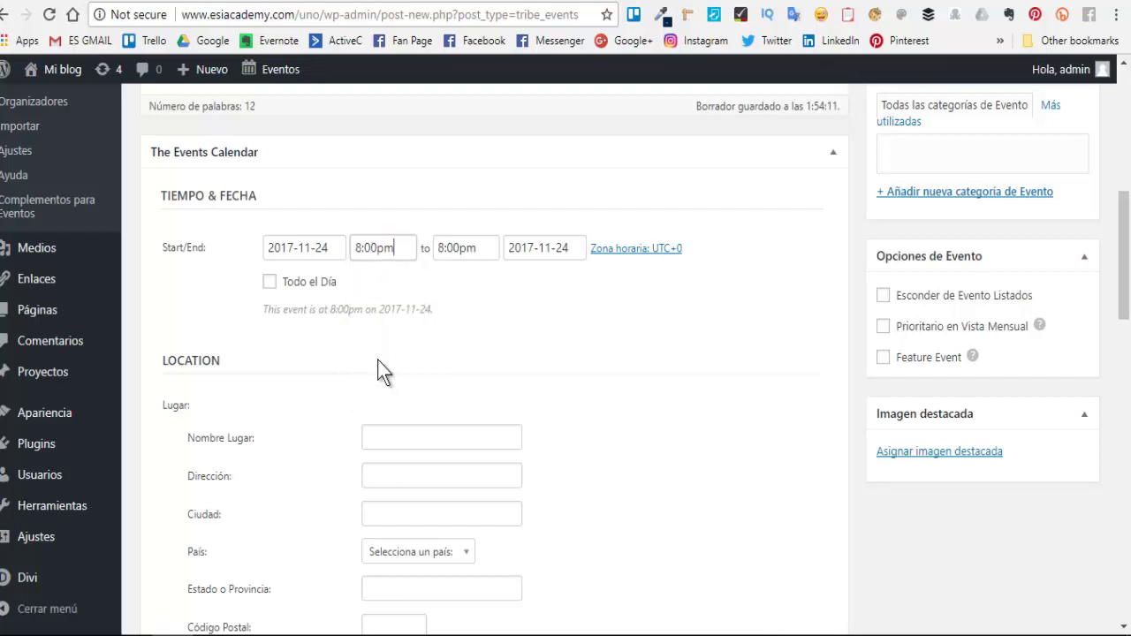
{"action": "left_click", "coordinate": [465, 248]}
{"action": "left_click", "coordinate": [467, 339]}
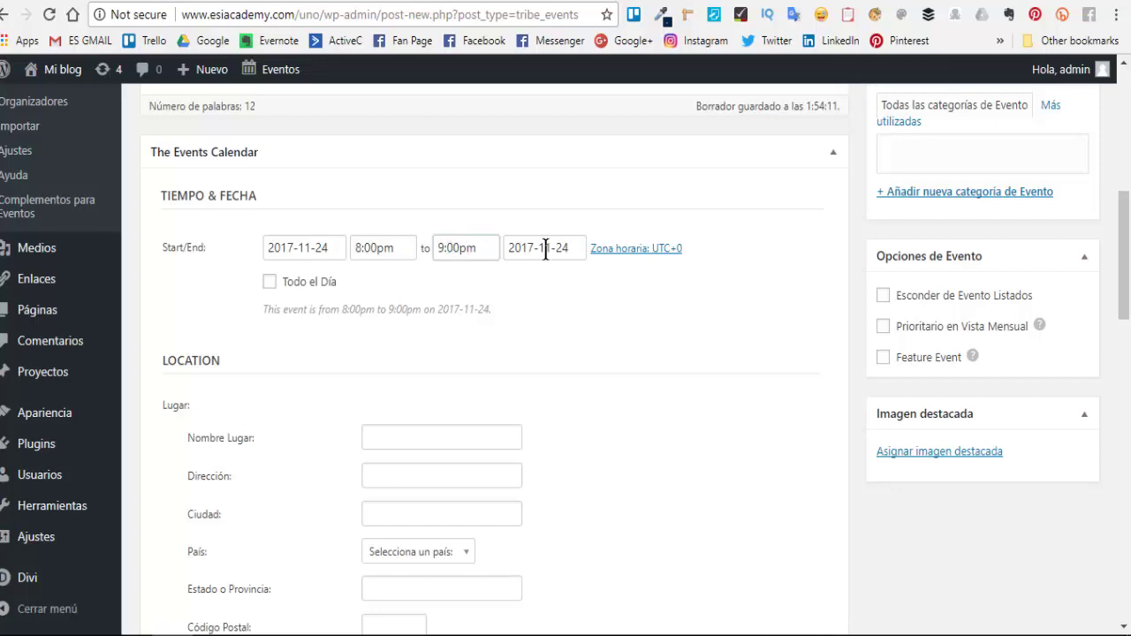
{"action": "scroll", "coordinate": [596, 306], "scroll_direction": "down", "scroll_amount": 3}
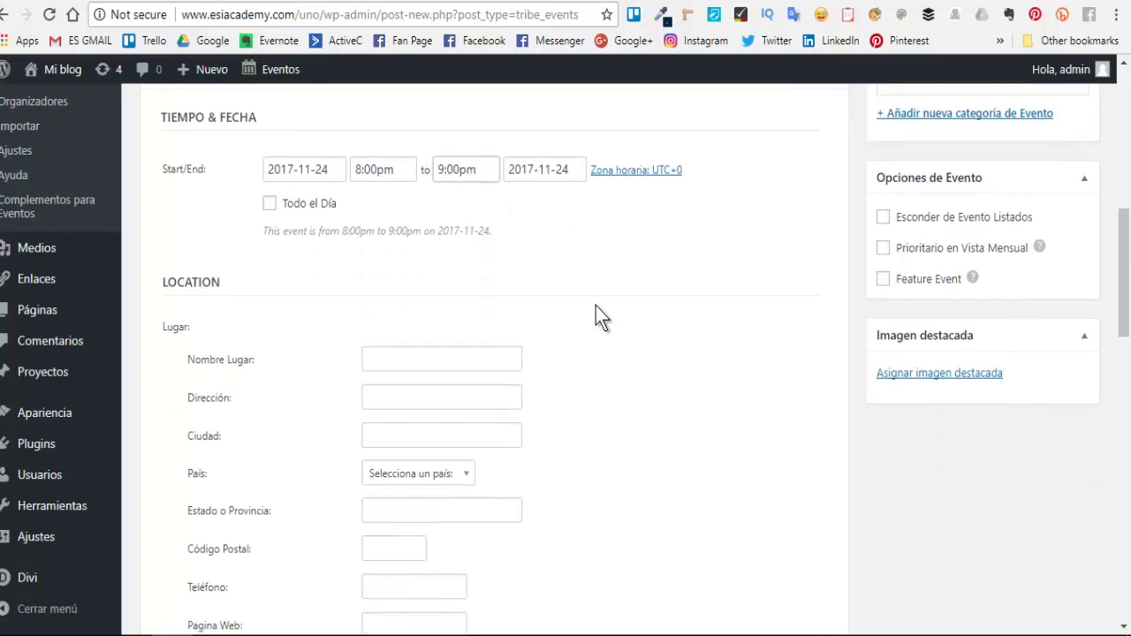
- Go through the all-day option and venue fields, leaving times and Google Maps display unchanged
{"action": "scroll", "coordinate": [596, 305], "scroll_direction": "up", "scroll_amount": 4}
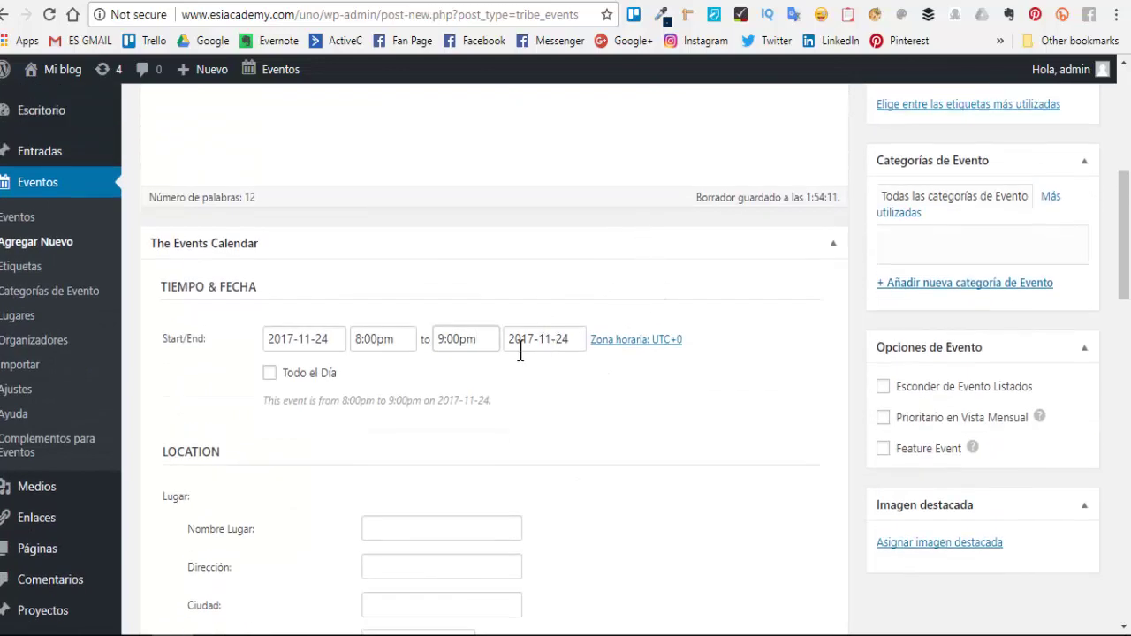
{"action": "left_click", "coordinate": [270, 375]}
{"action": "left_click", "coordinate": [270, 375]}
{"action": "scroll", "coordinate": [523, 439], "scroll_direction": "down", "scroll_amount": 2}
{"action": "scroll", "coordinate": [270, 383], "scroll_direction": "down", "scroll_amount": 2}
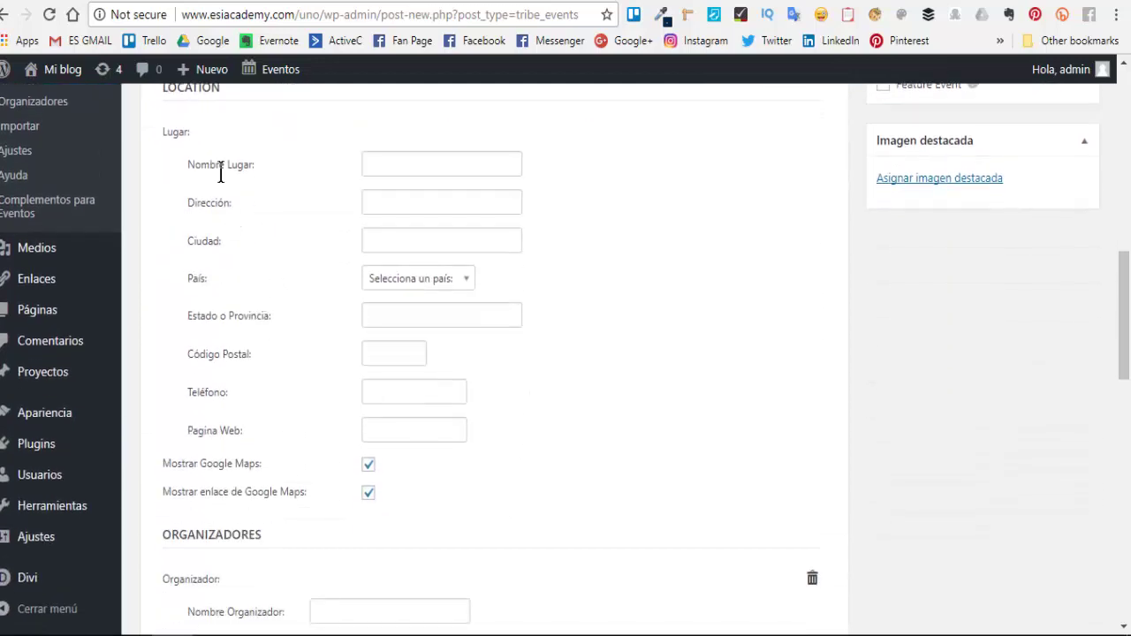
{"action": "left_click", "coordinate": [383, 166]}
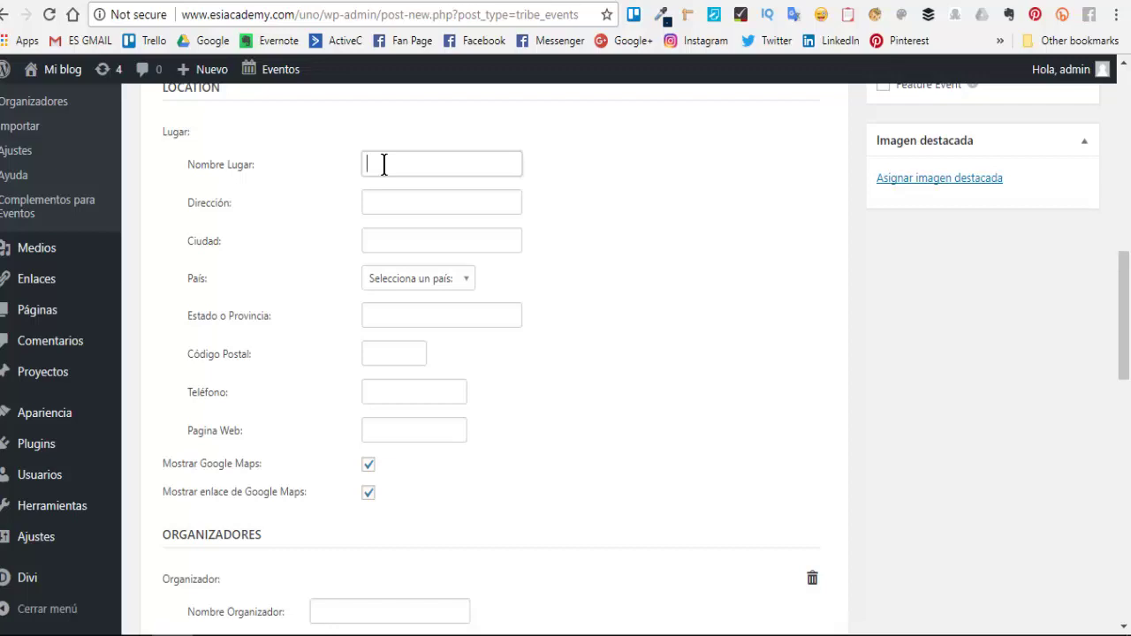
{"action": "left_click", "coordinate": [402, 199]}
{"action": "left_click", "coordinate": [406, 235]}
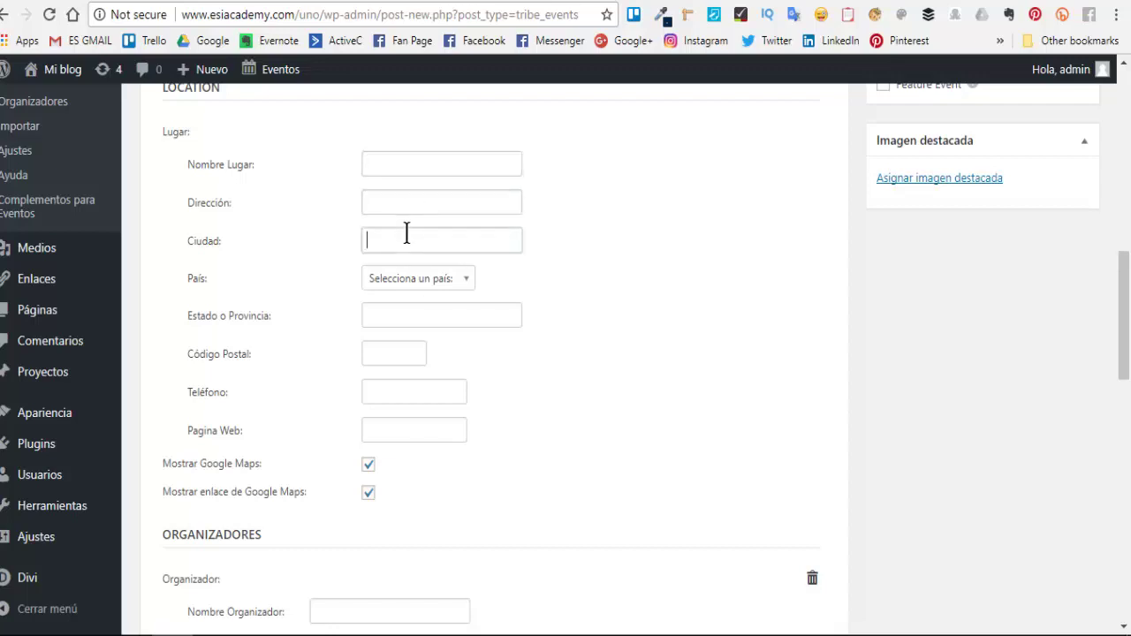
{"action": "left_click", "coordinate": [401, 390]}
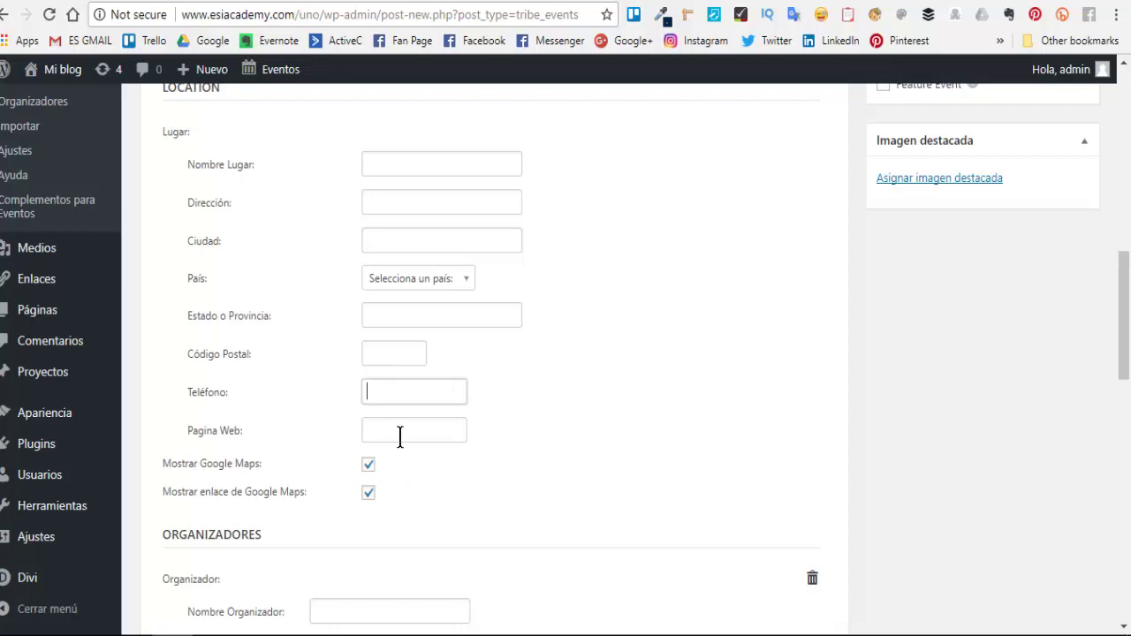
{"action": "left_click", "coordinate": [407, 431]}
{"action": "scroll", "coordinate": [407, 431], "scroll_direction": "down", "scroll_amount": 1}
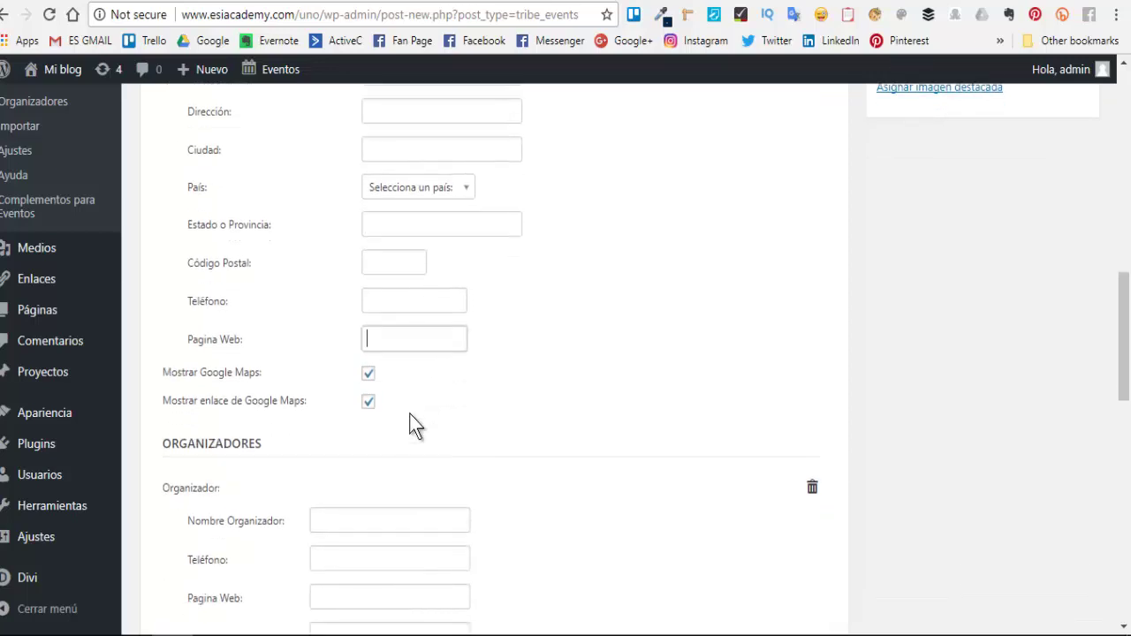
{"action": "left_click", "coordinate": [369, 374]}
{"action": "left_click", "coordinate": [369, 375]}
{"action": "scroll", "coordinate": [455, 439], "scroll_direction": "down", "scroll_amount": 2}
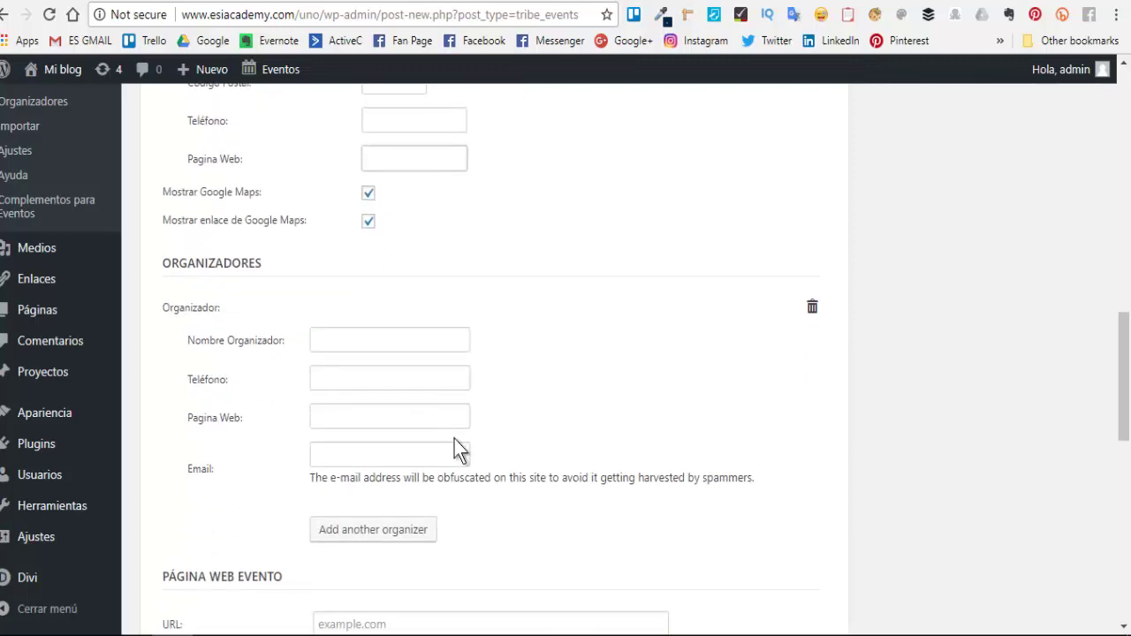
- Enter the organizer's name, a placeholder phone number, and their e-mail from autofill
{"action": "left_click", "coordinate": [335, 339]}
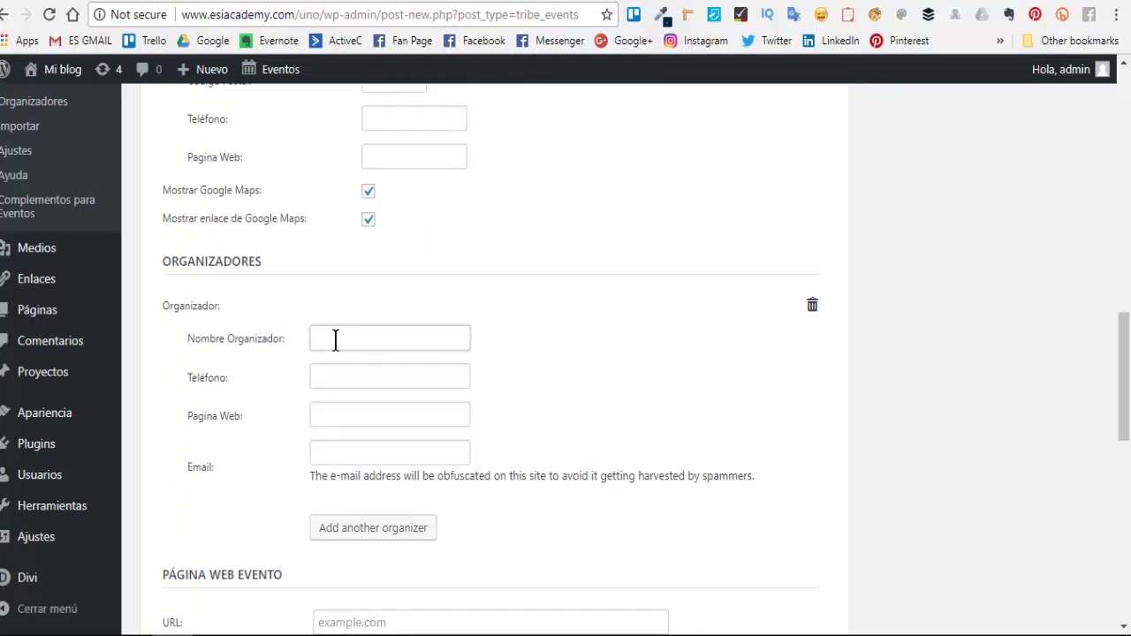
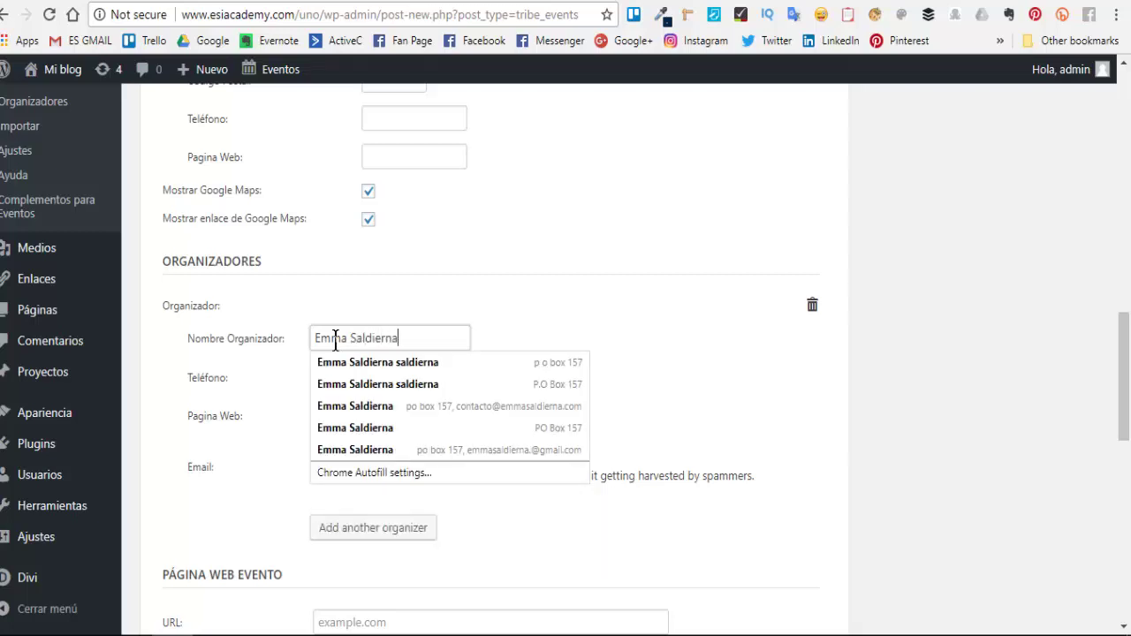
{"action": "left_click", "coordinate": [398, 375]}
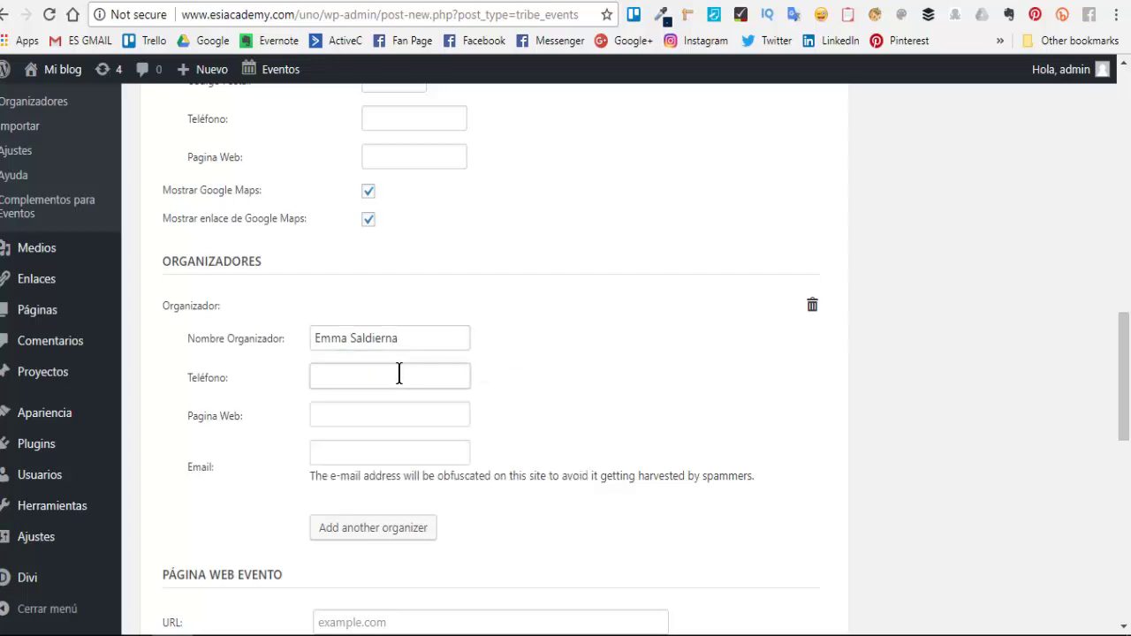
{"action": "type", "text": "000000000"}
{"action": "left_click", "coordinate": [386, 417]}
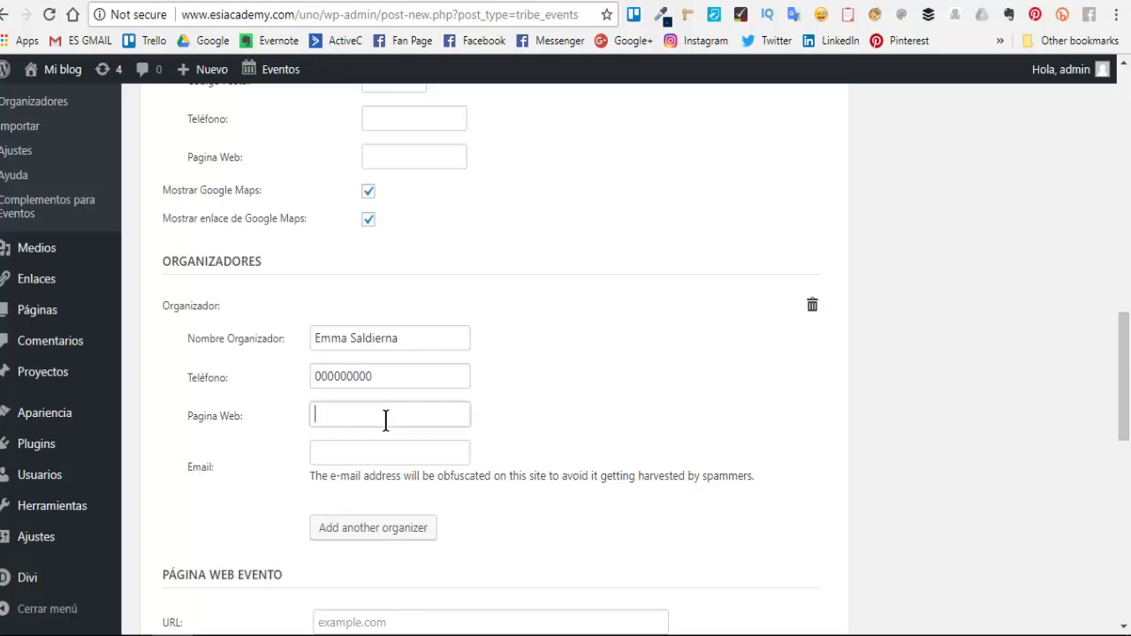
{"action": "left_click", "coordinate": [366, 448]}
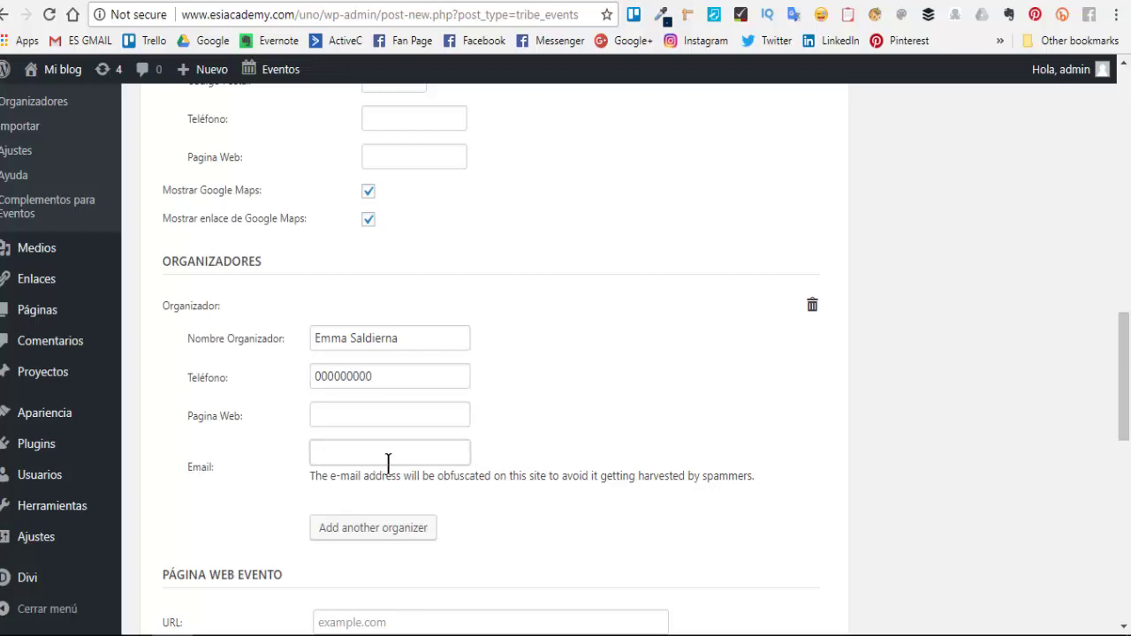
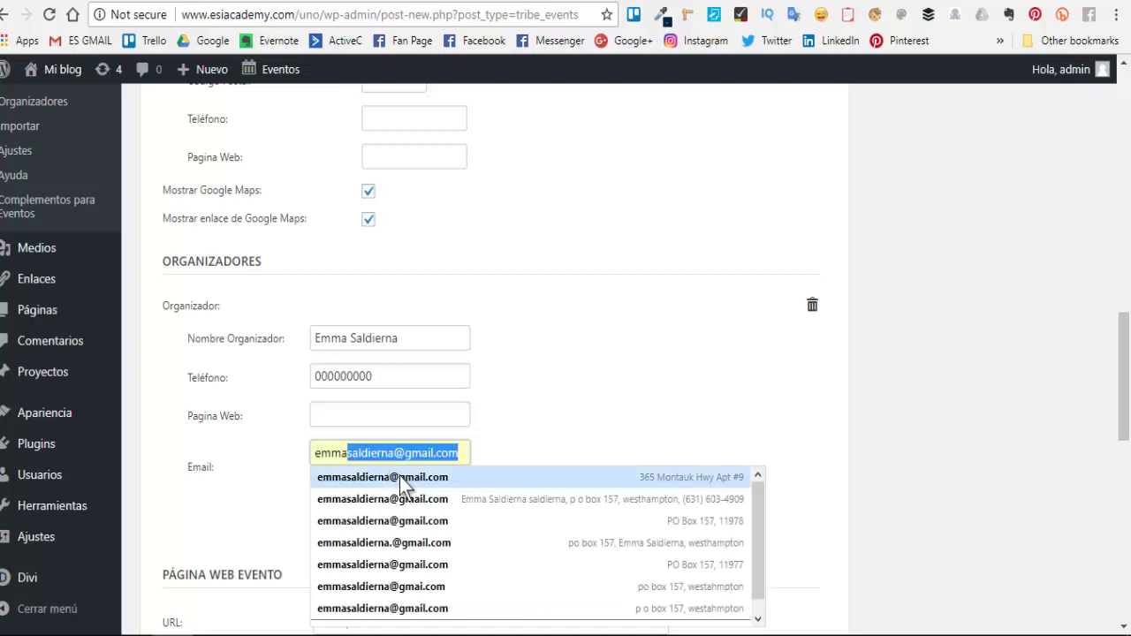
{"action": "left_click", "coordinate": [399, 476]}
{"action": "left_click", "coordinate": [355, 417]}
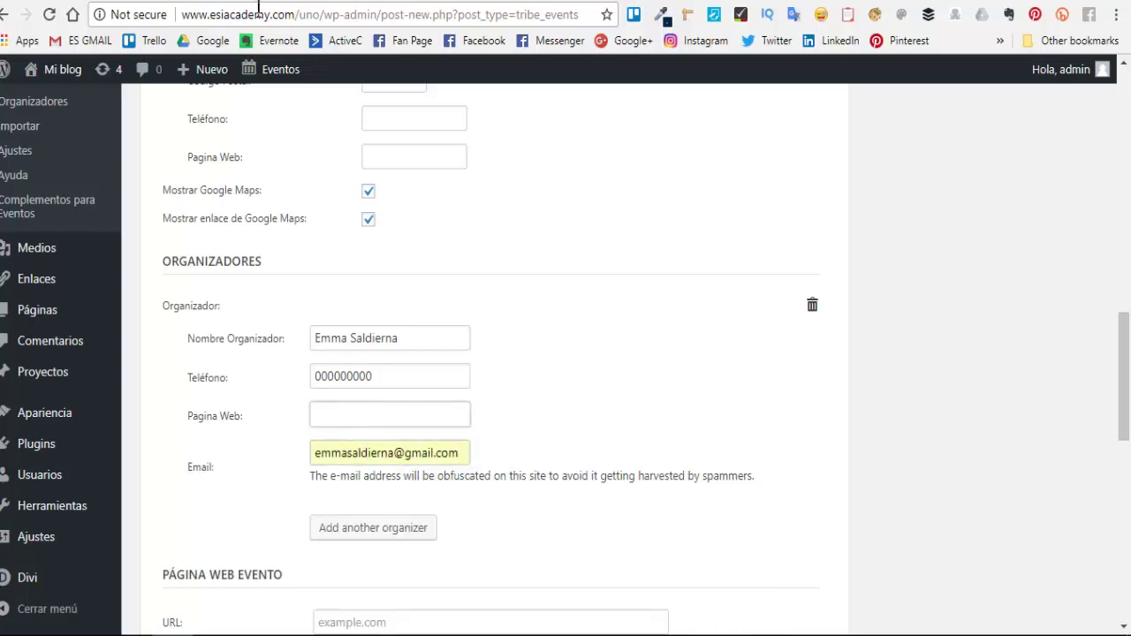
{"action": "left_click_drag", "start_coordinate": [294, 15], "coordinate": [154, 15]}
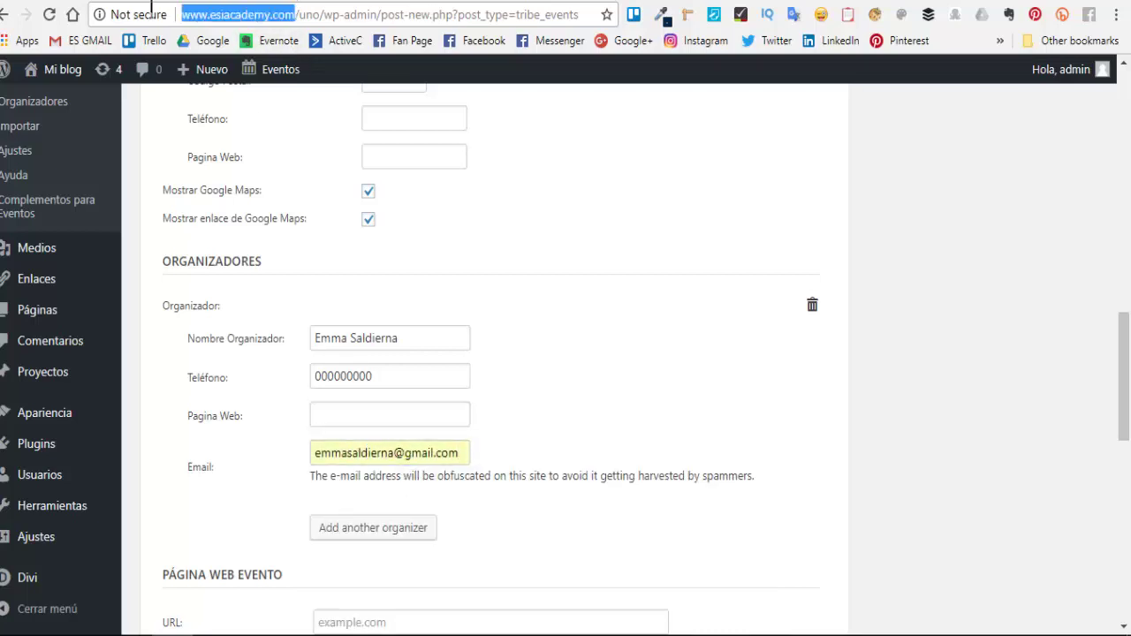
{"action": "right_click", "coordinate": [209, 23]}
{"action": "left_click", "coordinate": [262, 91]}
{"action": "right_click", "coordinate": [351, 414]}
{"action": "left_click", "coordinate": [394, 223]}
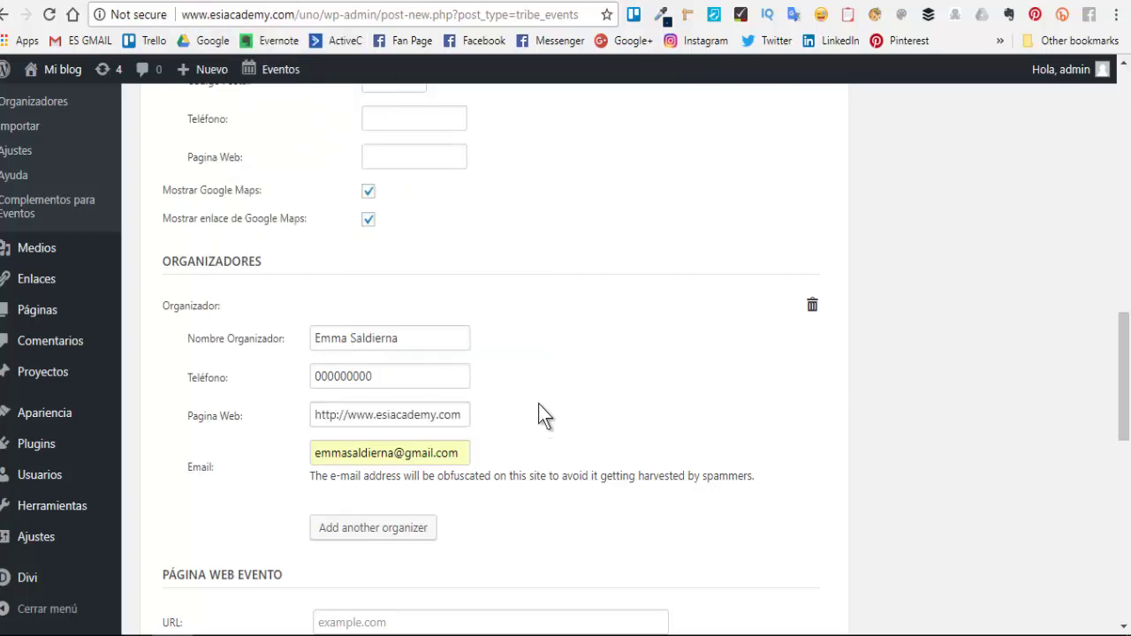
{"action": "scroll", "coordinate": [510, 472], "scroll_direction": "down", "scroll_amount": 3}
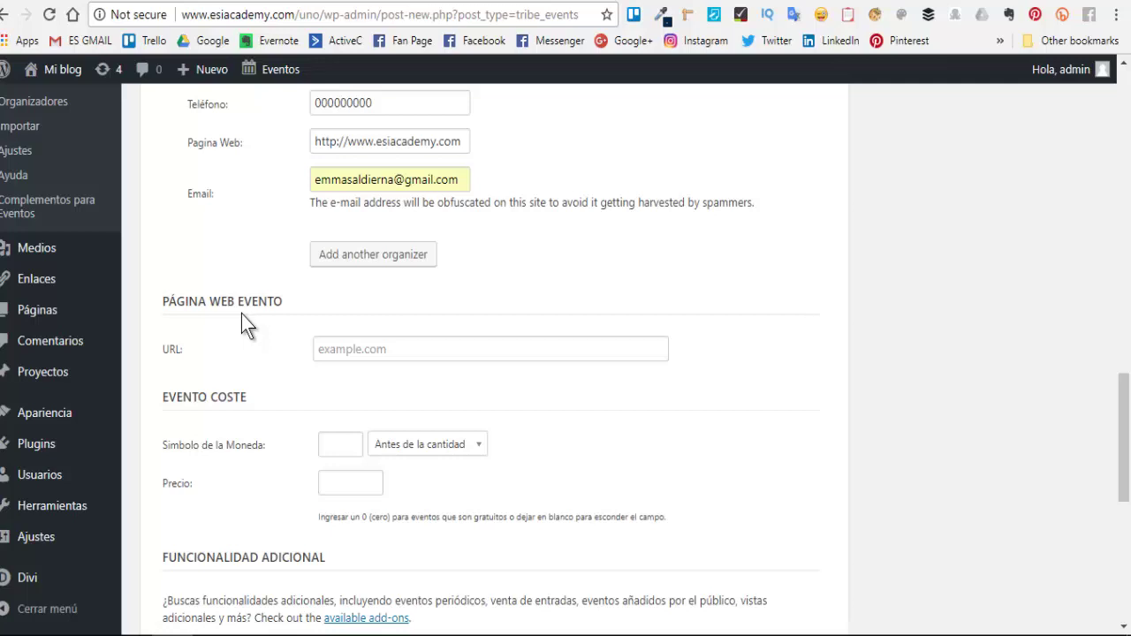
- Set the event cost to 50 with the $ symbol placed before the amount
{"action": "left_click", "coordinate": [375, 351]}
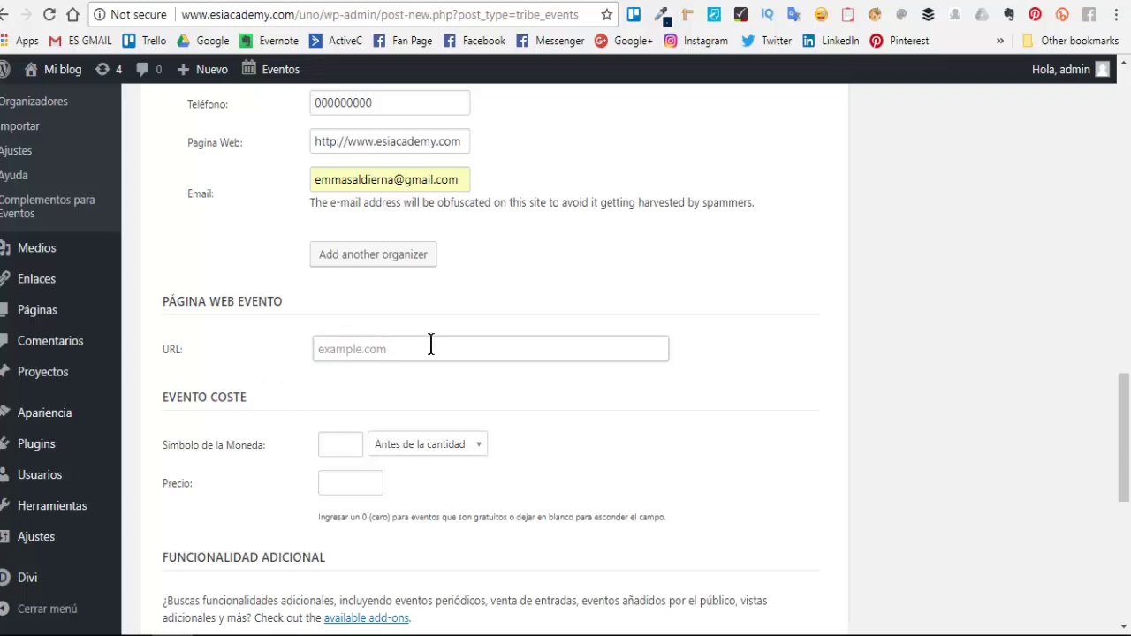
{"action": "scroll", "coordinate": [477, 389], "scroll_direction": "down", "scroll_amount": 2}
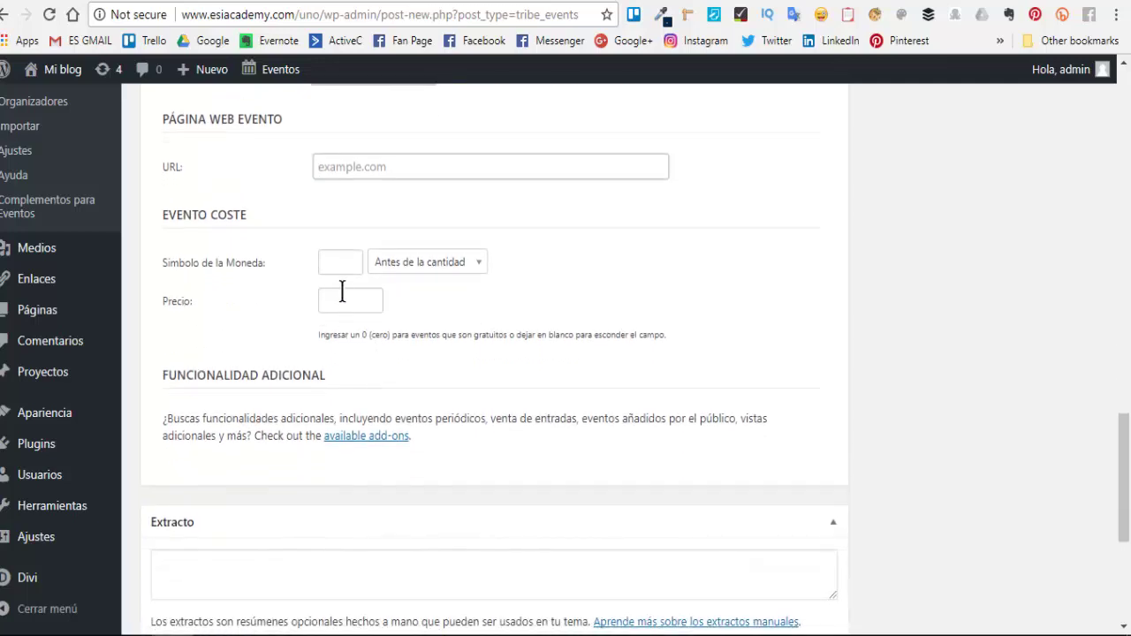
{"action": "left_click", "coordinate": [345, 262]}
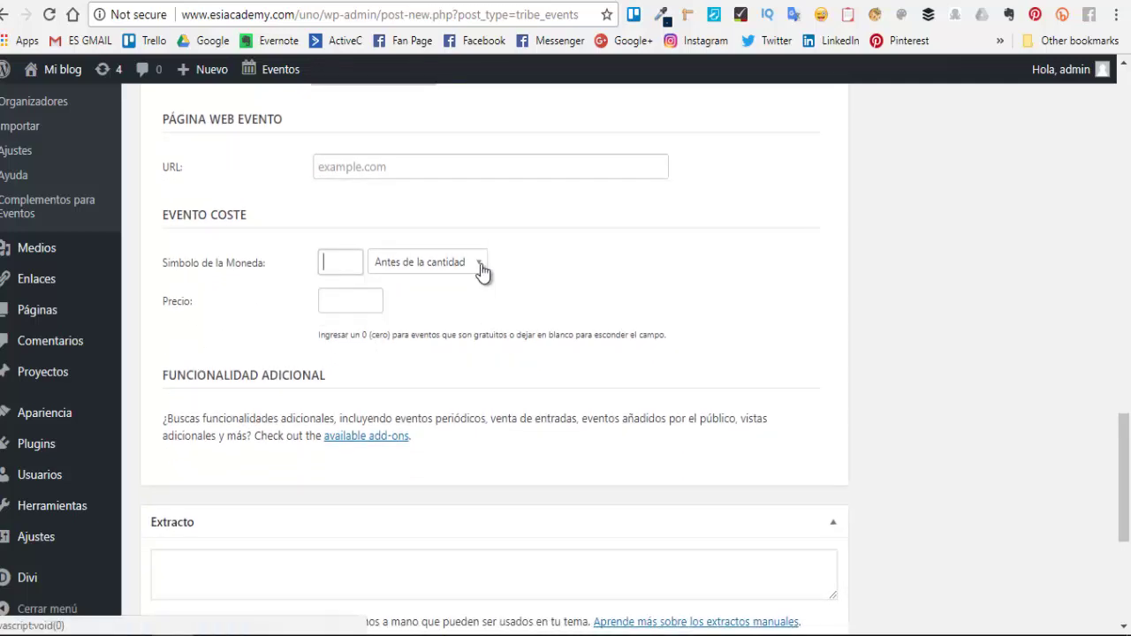
{"action": "left_click", "coordinate": [480, 265]}
{"action": "left_click", "coordinate": [353, 263]}
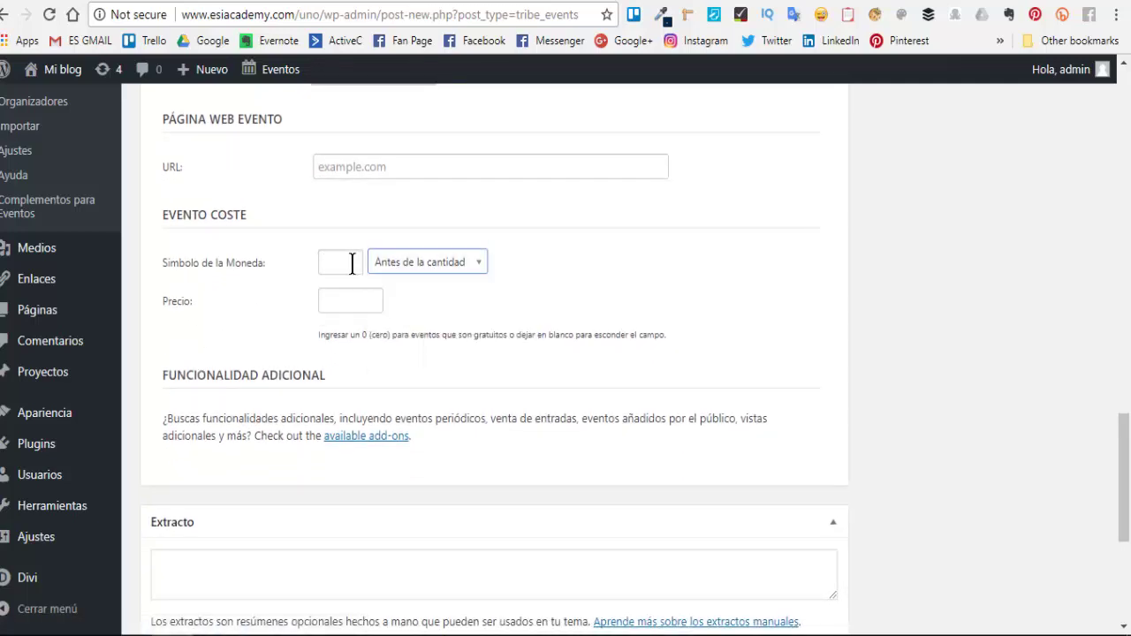
{"action": "left_click", "coordinate": [343, 260]}
{"action": "type", "text": "$"}
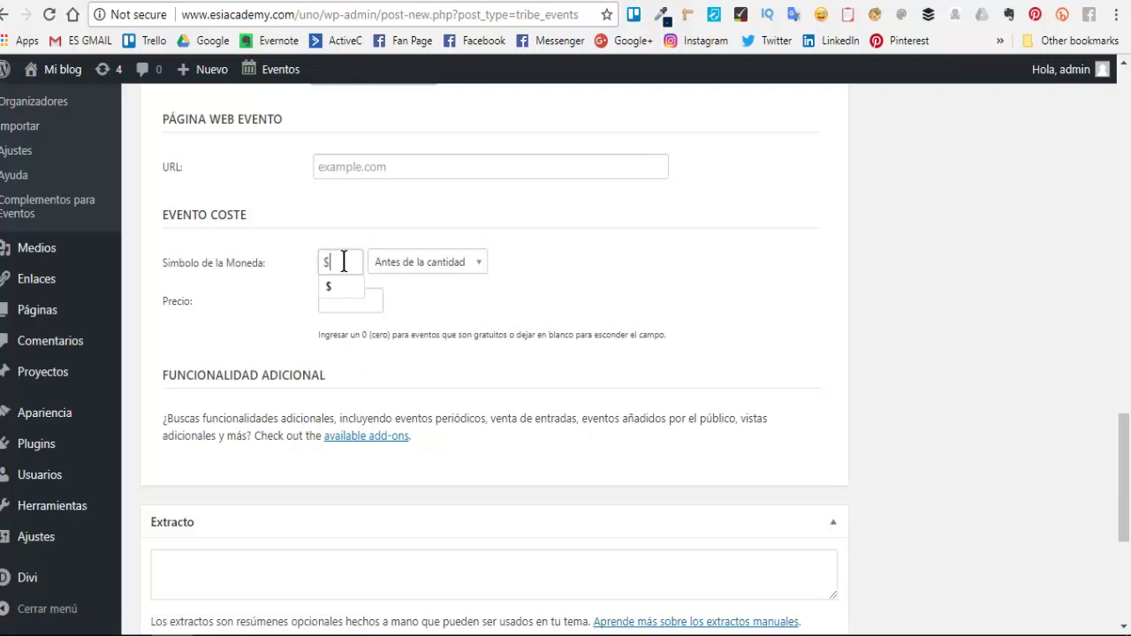
{"action": "left_click", "coordinate": [345, 289]}
{"action": "left_click", "coordinate": [351, 300]}
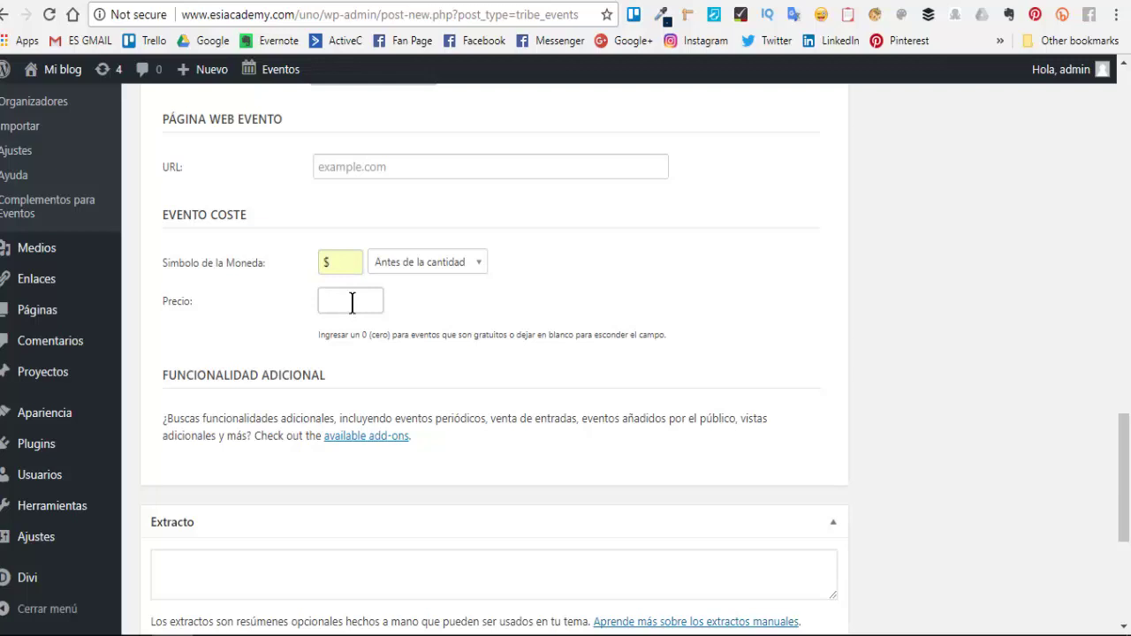
{"action": "type", "text": "50"}
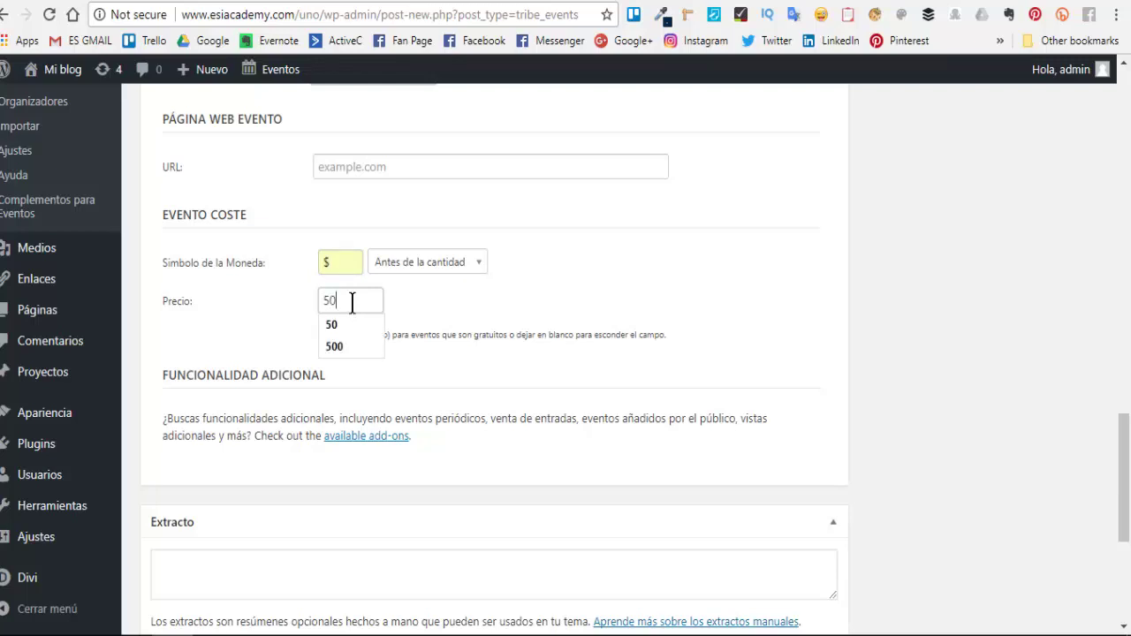
{"action": "left_click", "coordinate": [423, 290]}
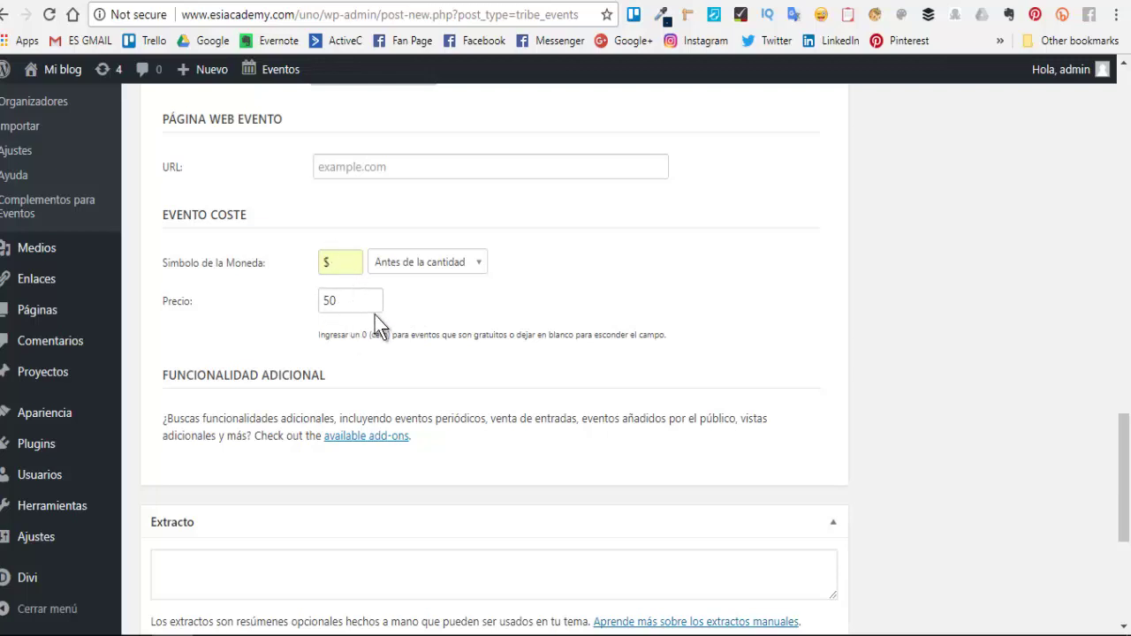
{"action": "scroll", "coordinate": [421, 409], "scroll_direction": "down", "scroll_amount": 4}
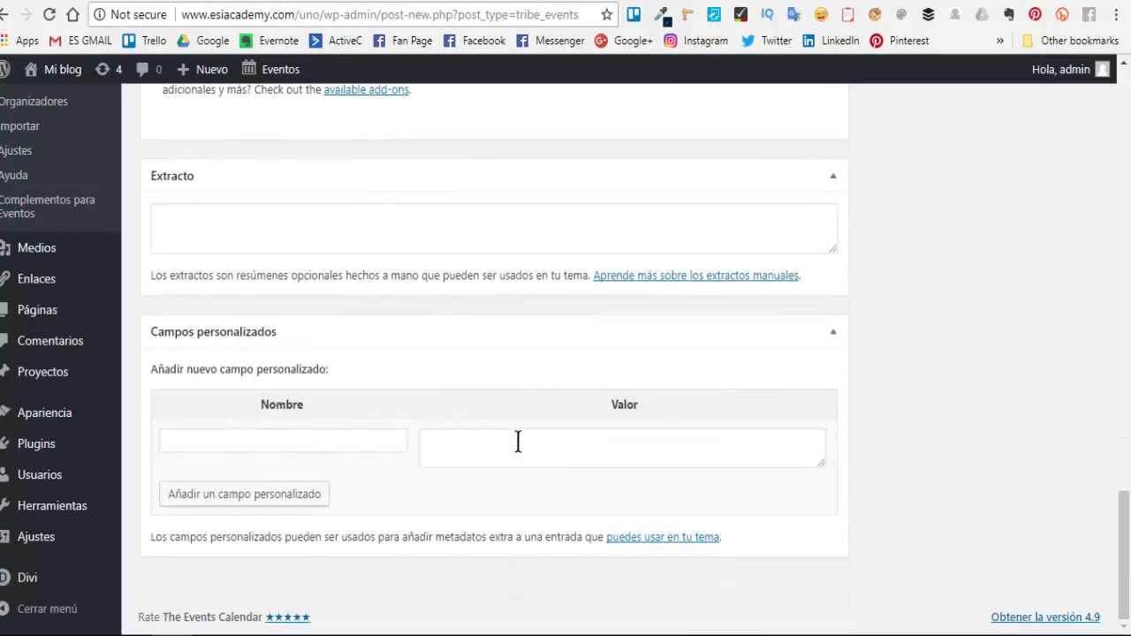
{"action": "scroll", "coordinate": [630, 429], "scroll_direction": "up", "scroll_amount": 15}
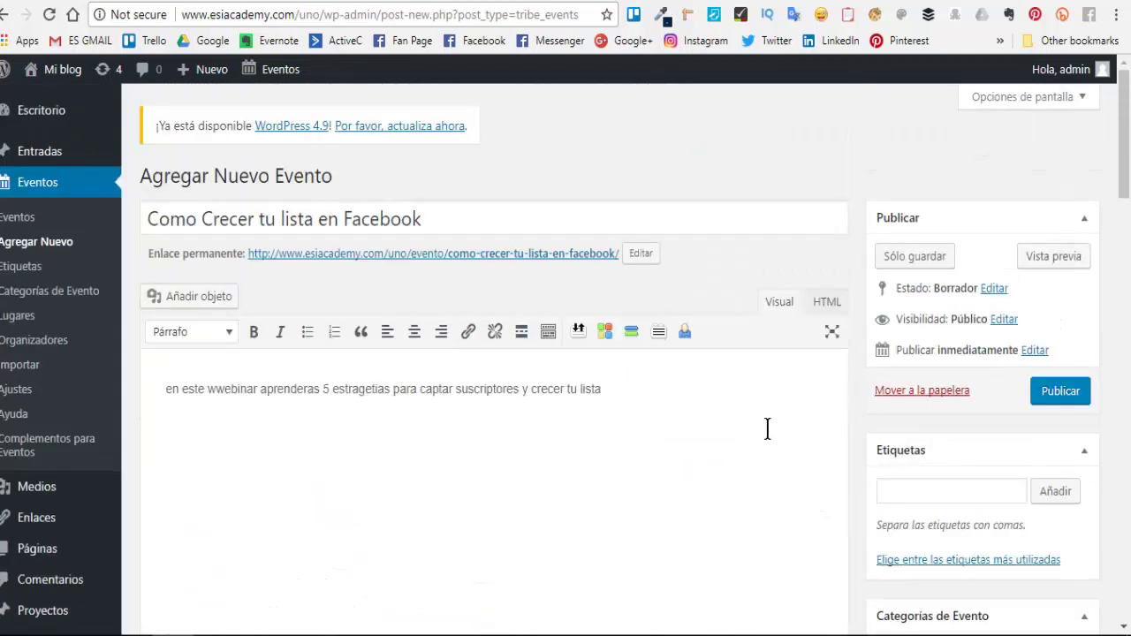
{"action": "scroll", "coordinate": [768, 430], "scroll_direction": "down", "scroll_amount": 5}
{"action": "scroll", "coordinate": [989, 349], "scroll_direction": "up", "scroll_amount": 3}
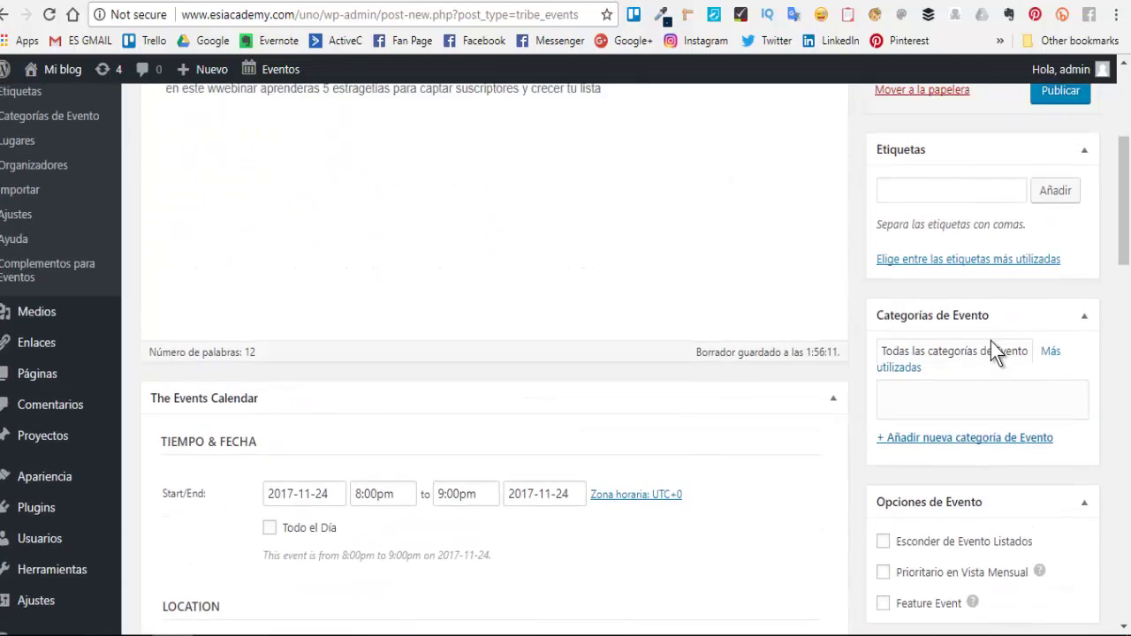
{"action": "scroll", "coordinate": [960, 358], "scroll_direction": "down", "scroll_amount": 2}
{"action": "scroll", "coordinate": [961, 357], "scroll_direction": "down", "scroll_amount": 2}
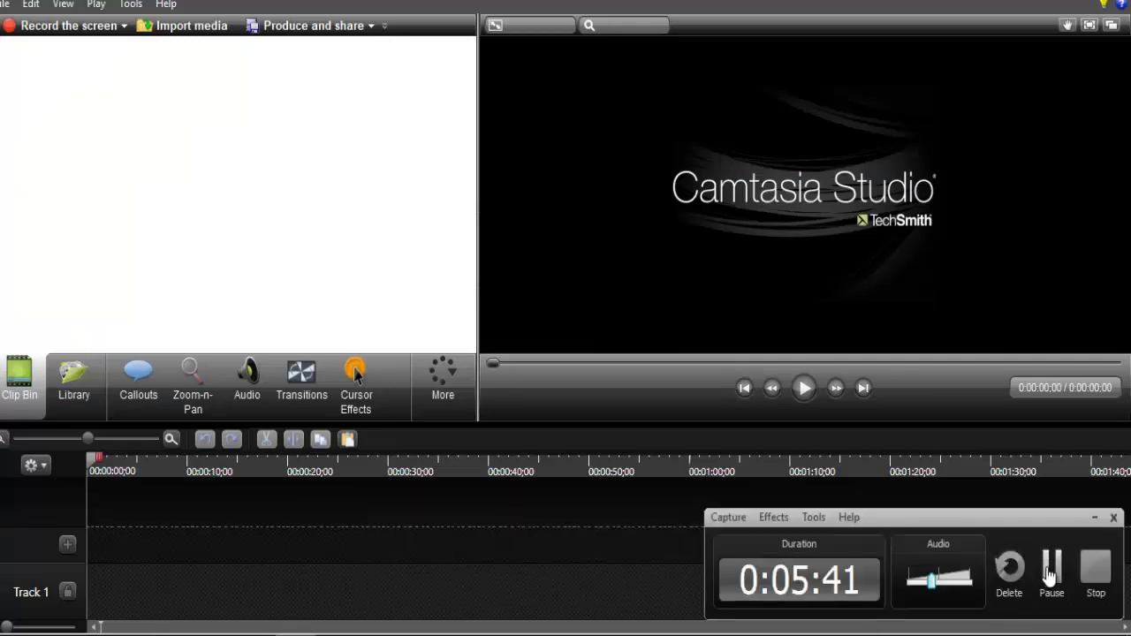
- Check the Camtasia recorder, then return to the WordPress event editor
{"action": "left_click", "coordinate": [1051, 574]}
{"action": "key", "text": "alt+Tab"}
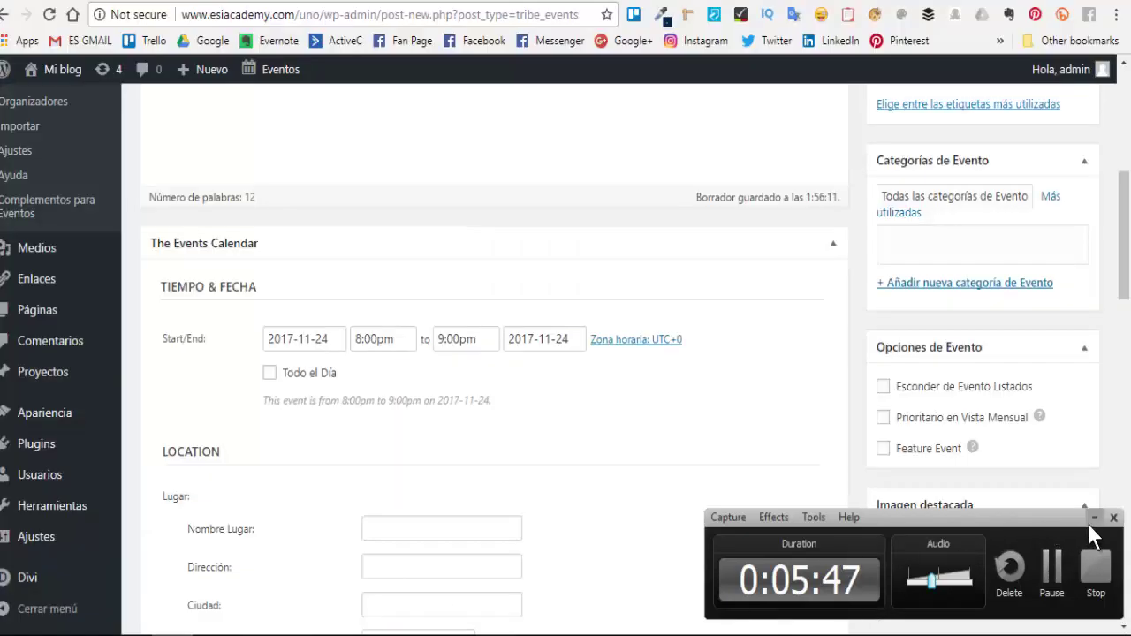
- Locate the Imagen destacada box, then switch to the 'Medidas Redes Sociales' article tab
{"action": "scroll", "coordinate": [928, 523], "scroll_direction": "down", "scroll_amount": 1}
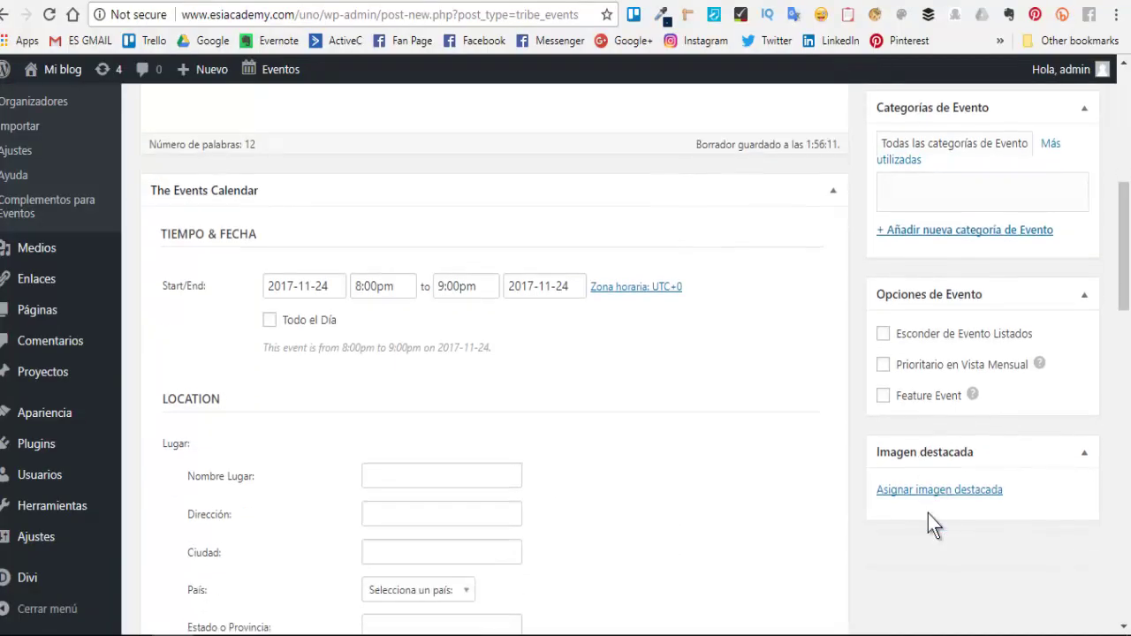
{"action": "scroll", "coordinate": [928, 523], "scroll_direction": "down", "scroll_amount": 2}
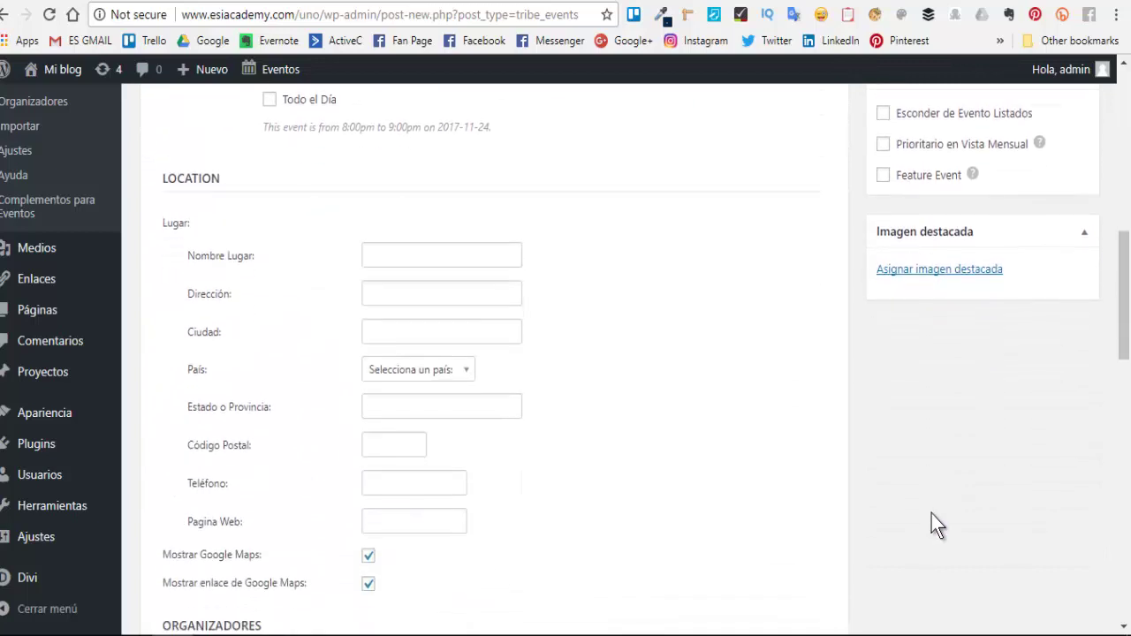
{"action": "scroll", "coordinate": [954, 499], "scroll_direction": "up", "scroll_amount": 2}
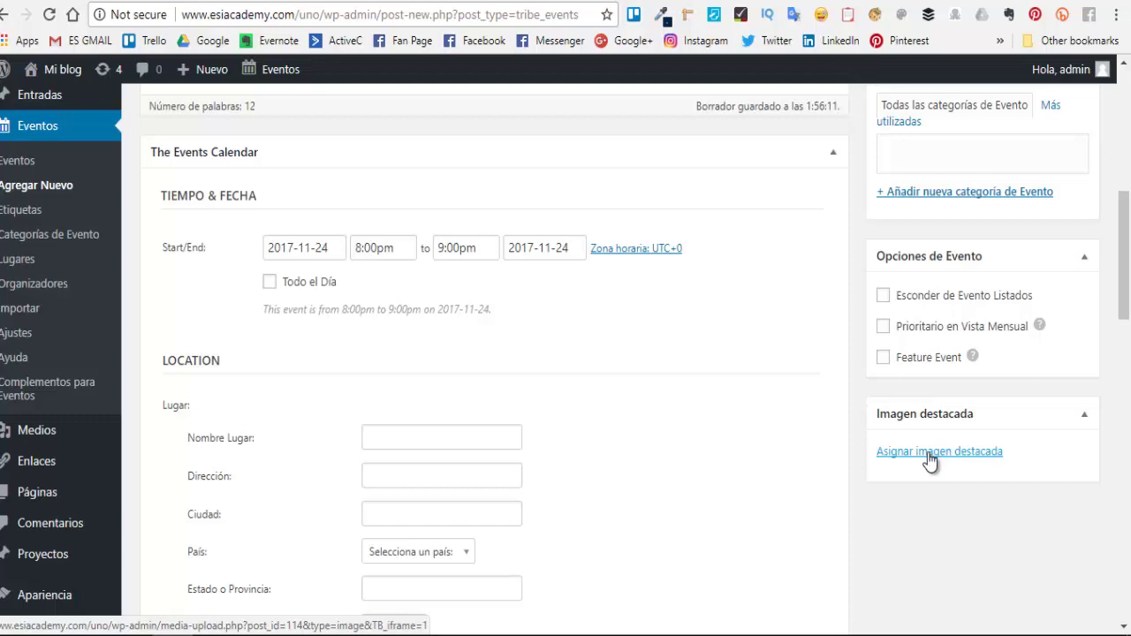
{"action": "left_click", "coordinate": [798, 5]}
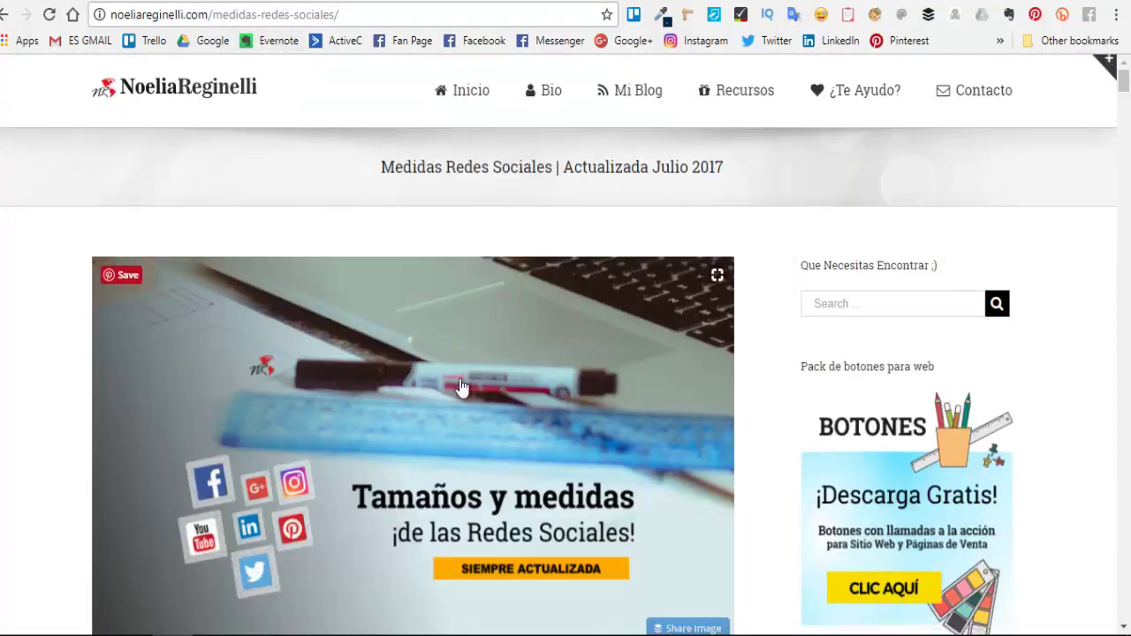
- Scroll the article to the Facebook post image sizes, including 1200 x 628 px
{"action": "scroll", "coordinate": [462, 389], "scroll_direction": "down", "scroll_amount": 2}
{"action": "scroll", "coordinate": [468, 415], "scroll_direction": "down", "scroll_amount": 8}
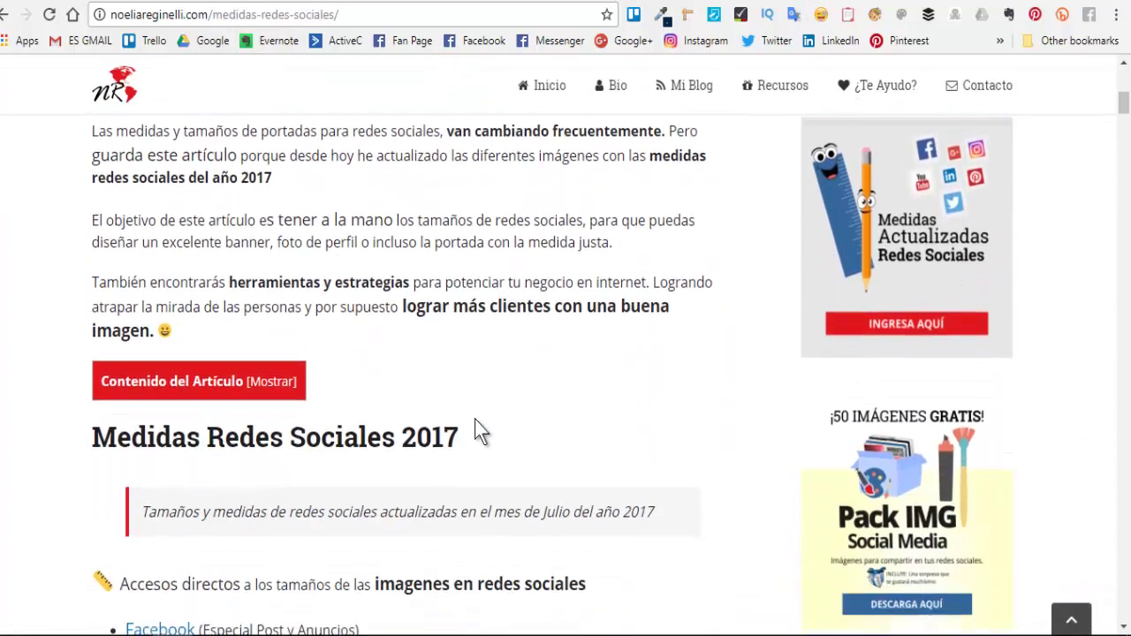
{"action": "scroll", "coordinate": [475, 421], "scroll_direction": "up", "scroll_amount": 3}
{"action": "scroll", "coordinate": [478, 424], "scroll_direction": "down", "scroll_amount": 5}
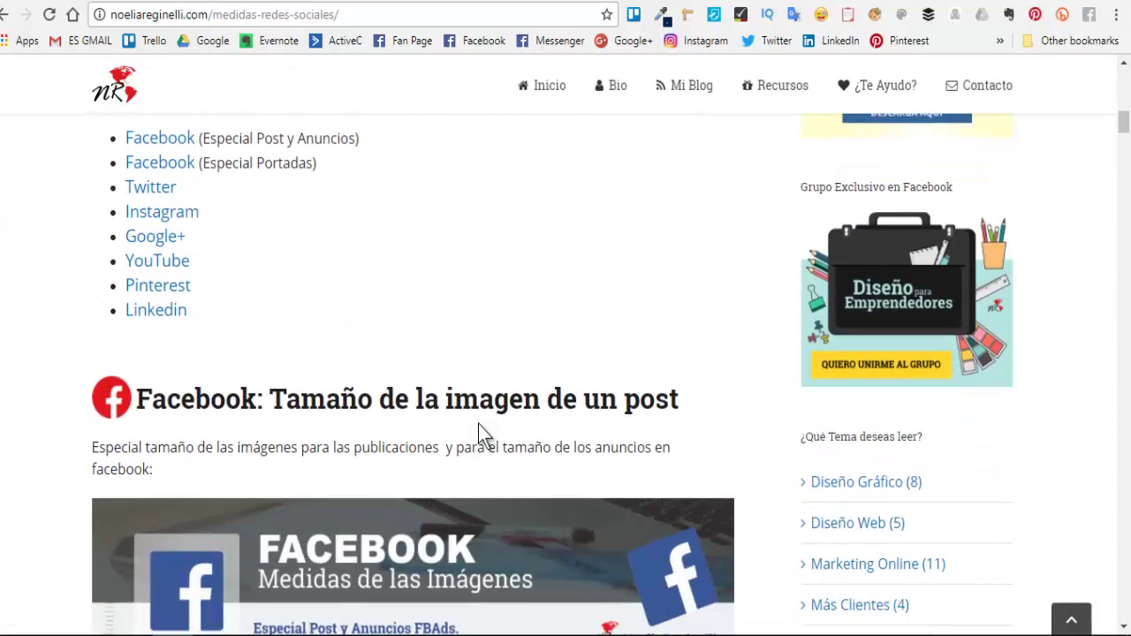
{"action": "scroll", "coordinate": [478, 425], "scroll_direction": "down", "scroll_amount": 5}
{"action": "scroll", "coordinate": [486, 424], "scroll_direction": "up", "scroll_amount": 2}
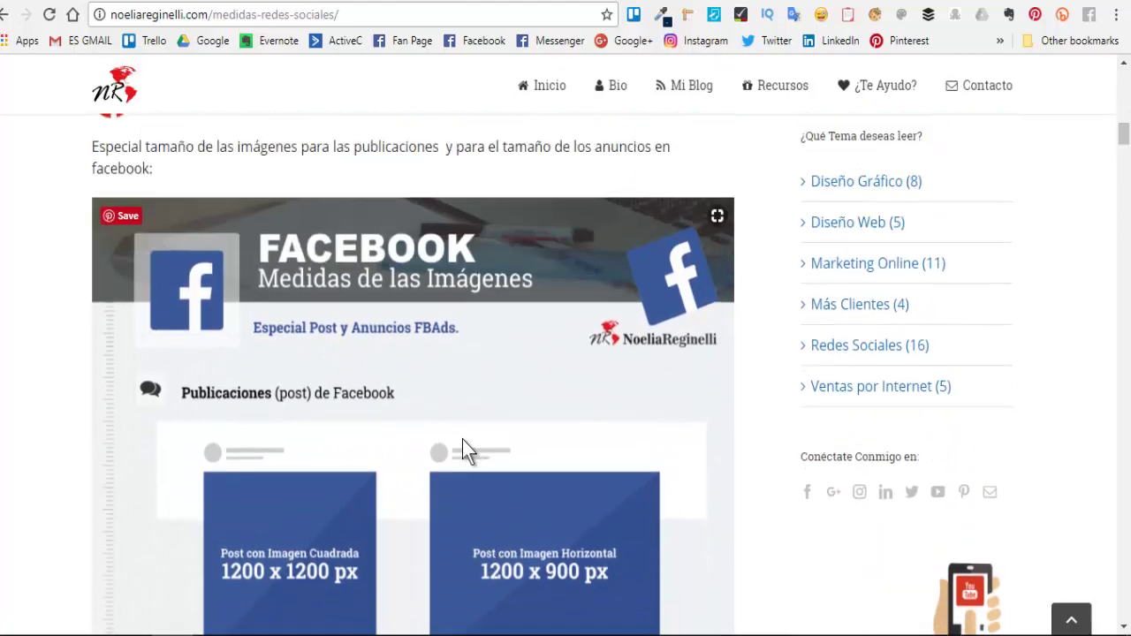
{"action": "scroll", "coordinate": [464, 473], "scroll_direction": "down", "scroll_amount": 4}
{"action": "scroll", "coordinate": [464, 473], "scroll_direction": "up", "scroll_amount": 4}
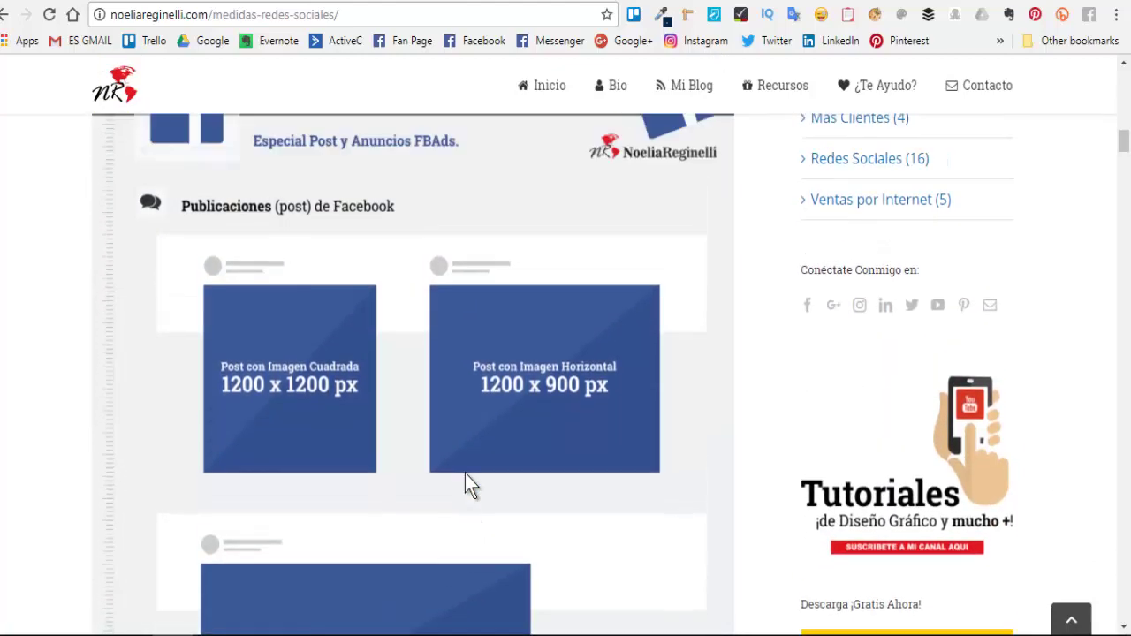
{"action": "scroll", "coordinate": [477, 464], "scroll_direction": "down", "scroll_amount": 4}
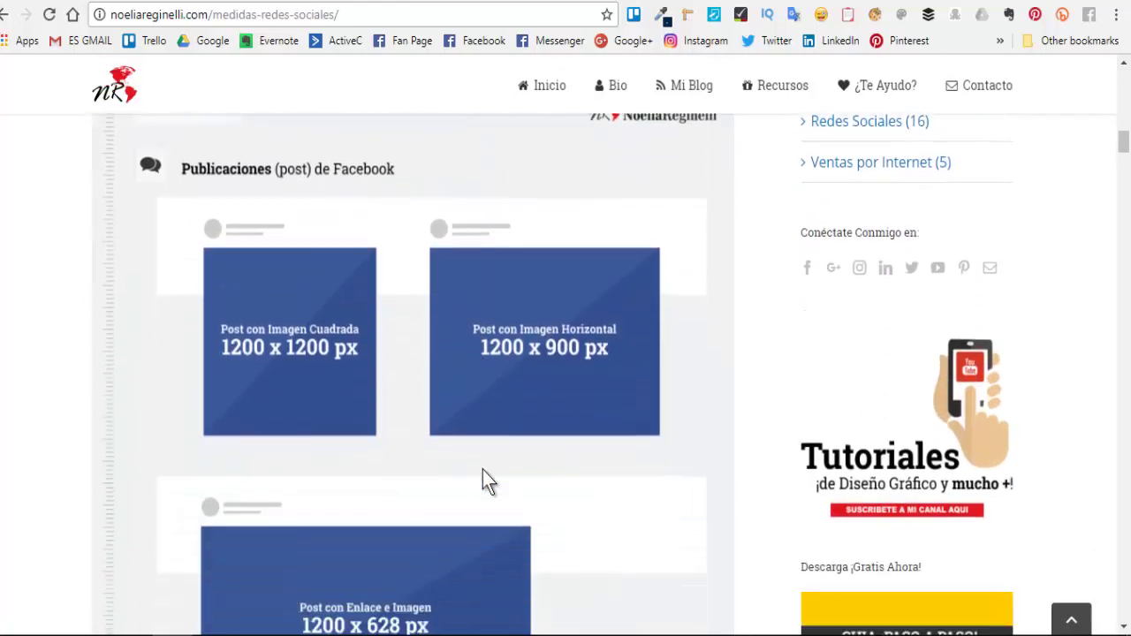
{"action": "scroll", "coordinate": [486, 477], "scroll_direction": "down", "scroll_amount": 3}
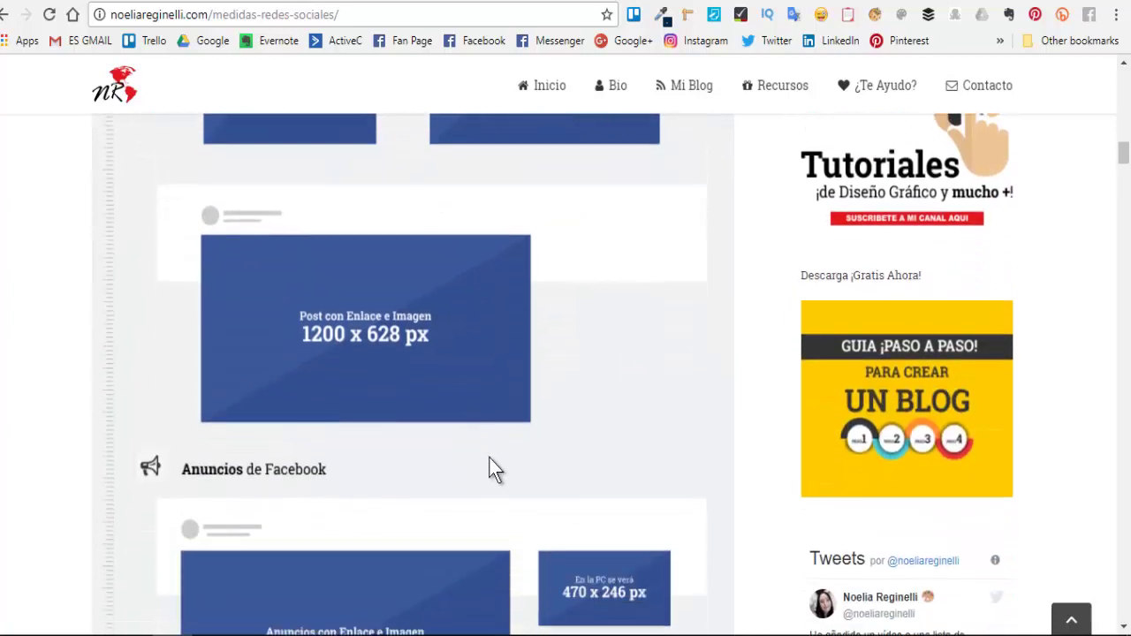